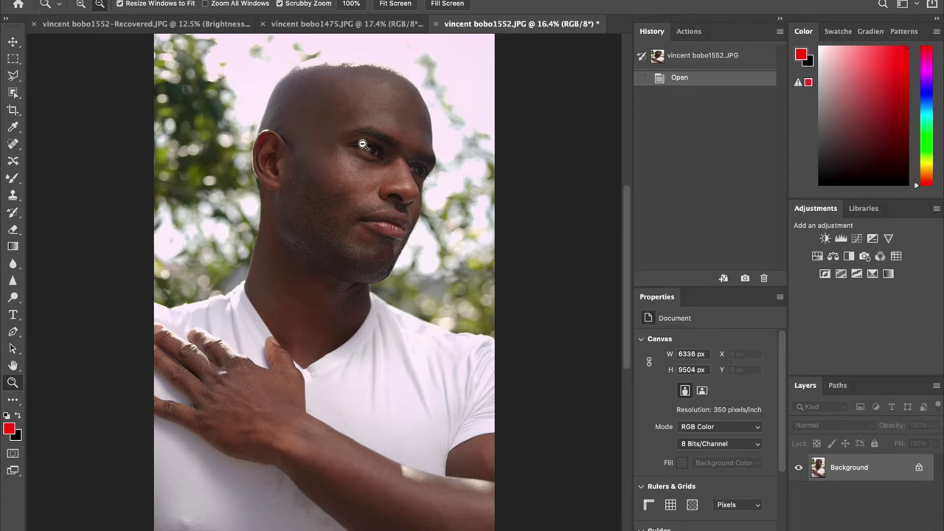
# Scrubby-zoom in on the man's face to about 44%
pyautogui.moveTo(384, 117); pyautogui.dragTo(467, 120)
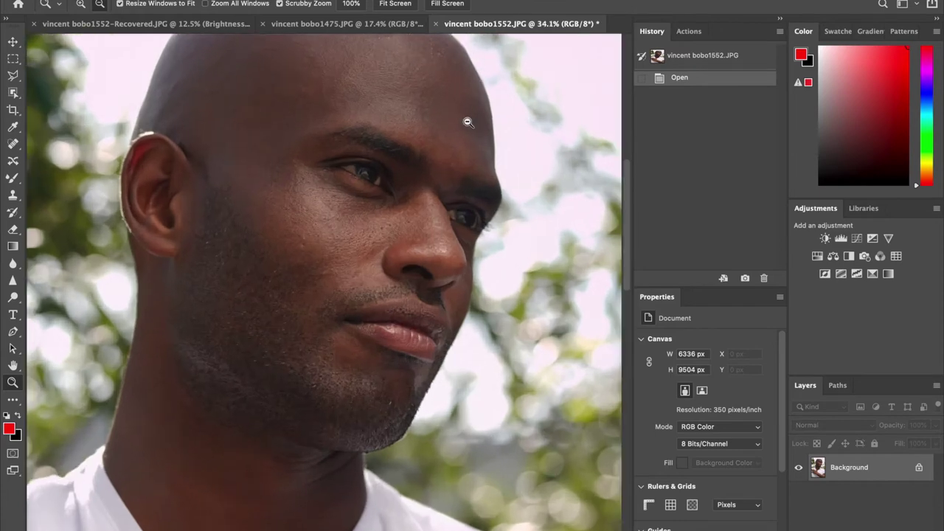
pyautogui.scroll(2, 627, 167)
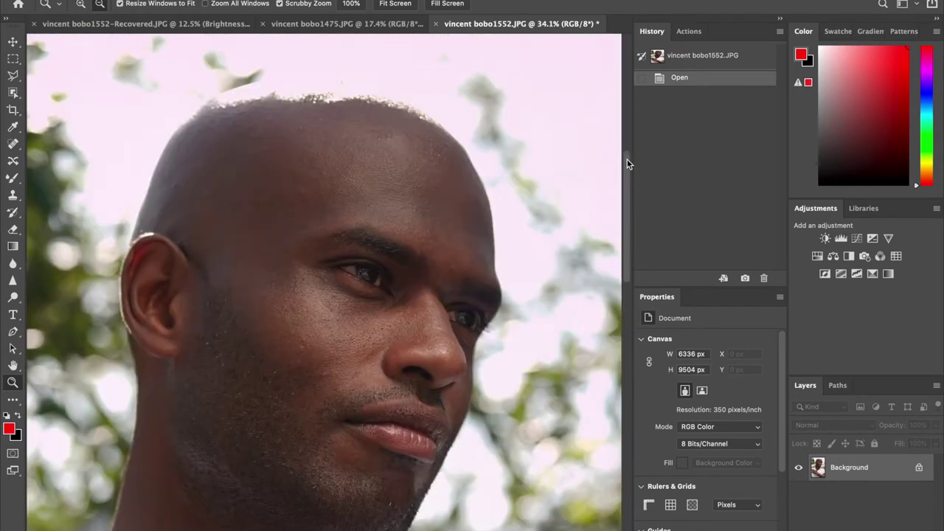
pyautogui.scroll(-2, 628, 176)
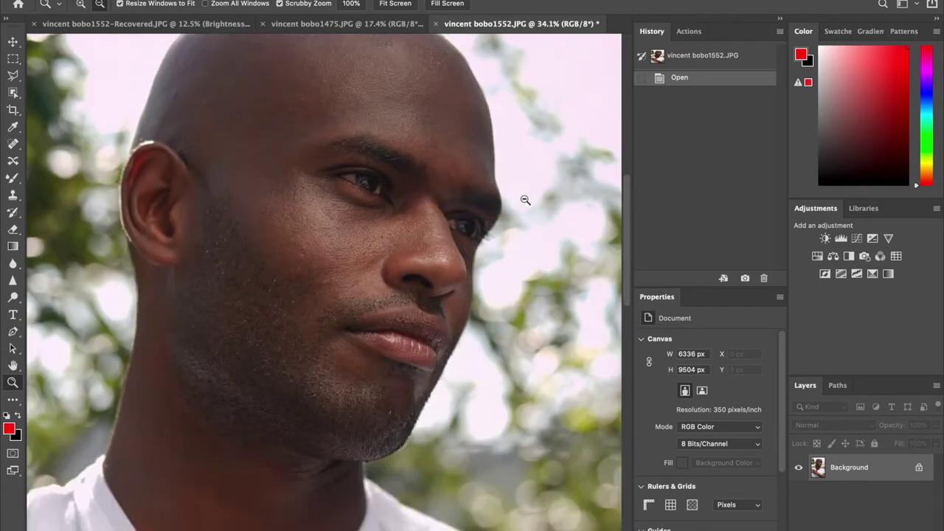
pyautogui.moveTo(434, 137); pyautogui.dragTo(452, 127)
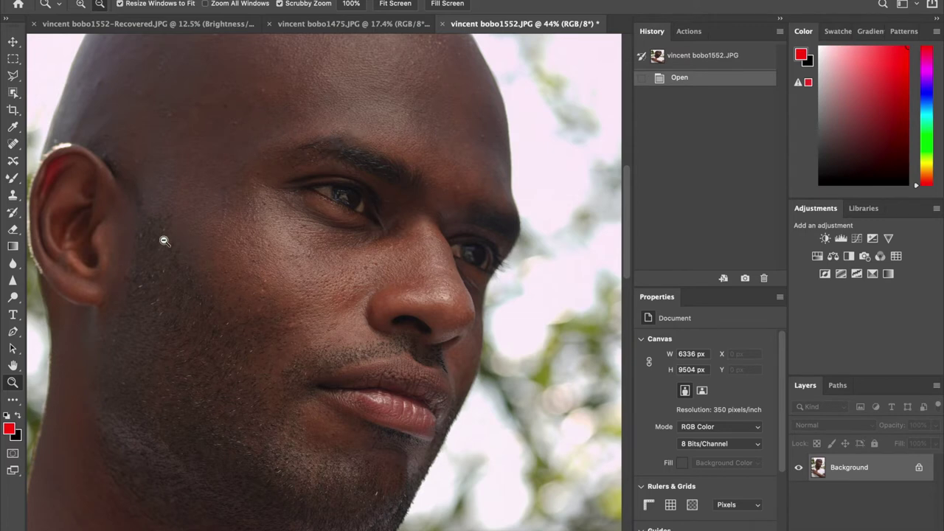
# With the Spot Healing Brush, heal spots on the forehead, under the eye, cheek and beside the nose
pyautogui.click(14, 145)
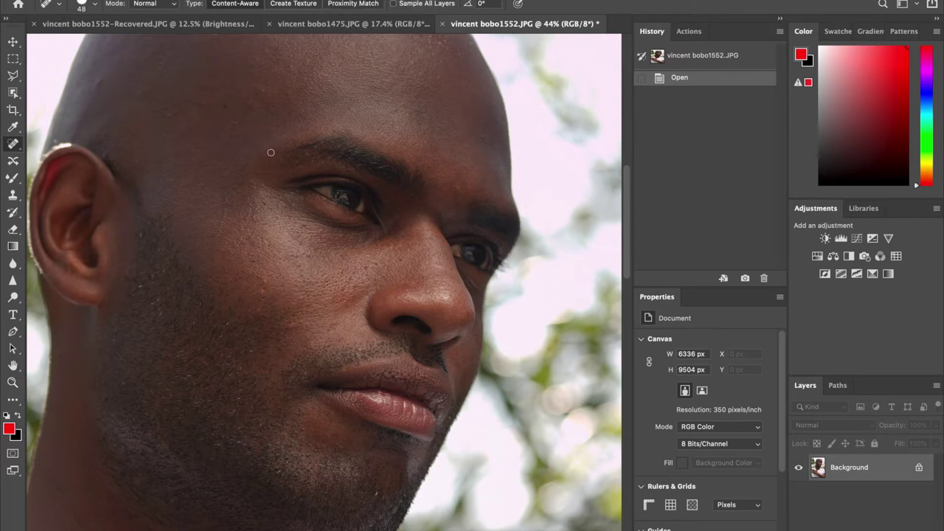
pyautogui.rightClick(14, 145)
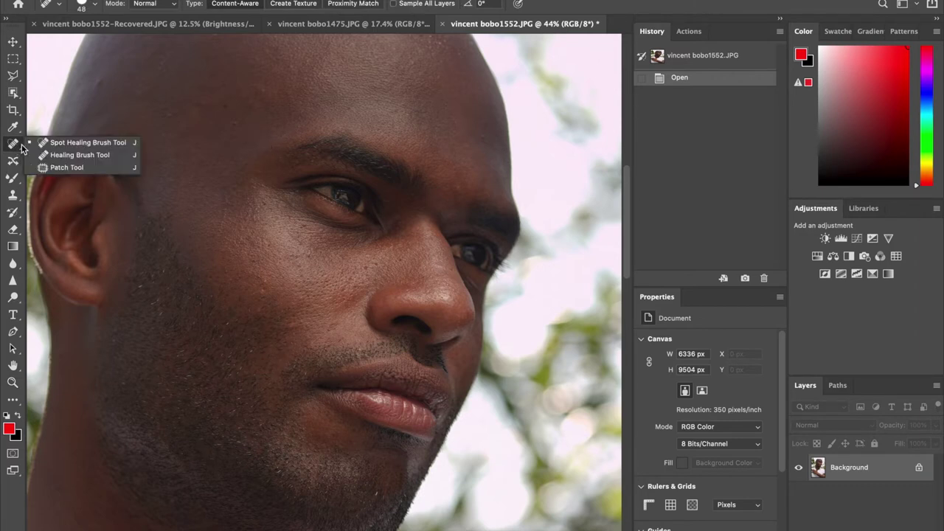
pyautogui.click(42, 145)
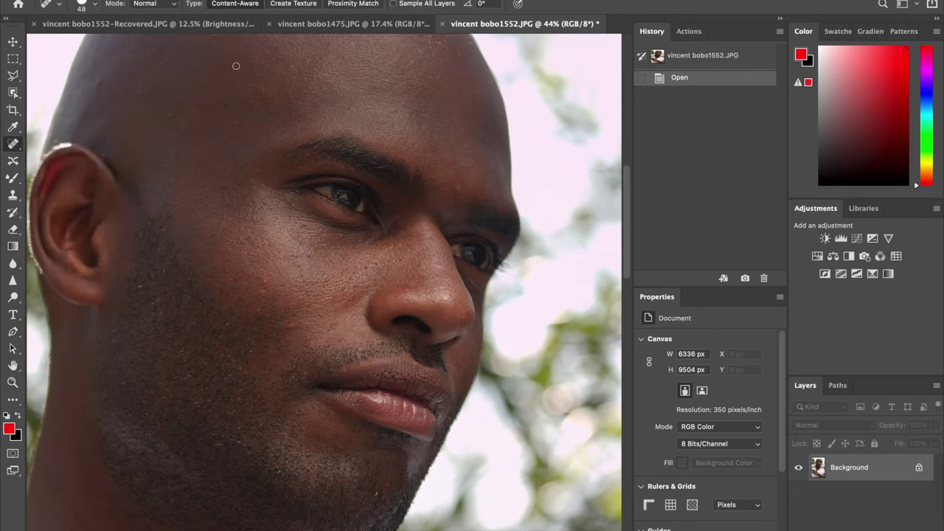
pyautogui.click(225, 110)
pyautogui.click(236, 126)
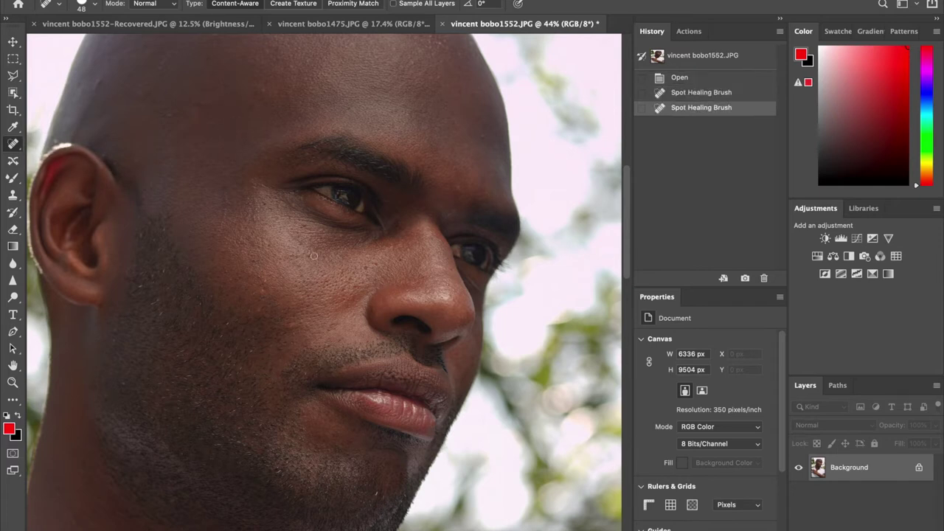
pyautogui.click(313, 256)
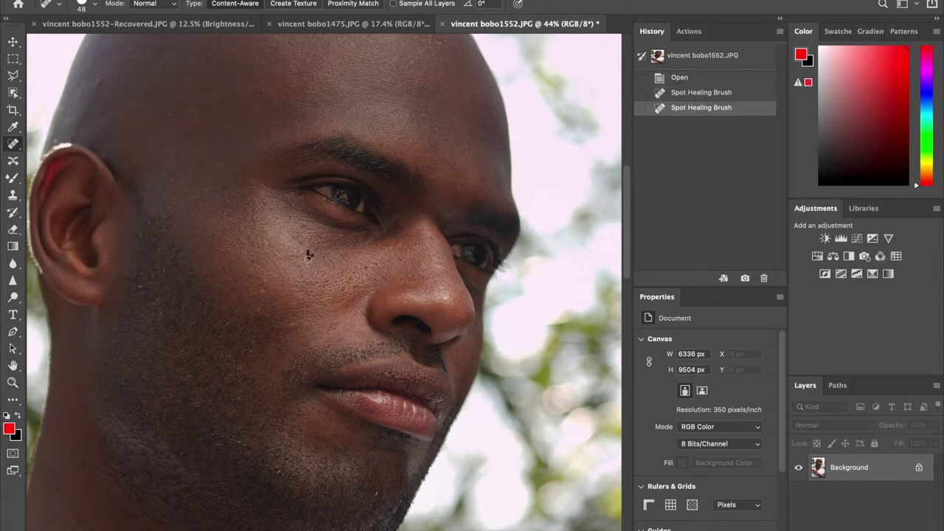
pyautogui.click(366, 268)
pyautogui.click(399, 259)
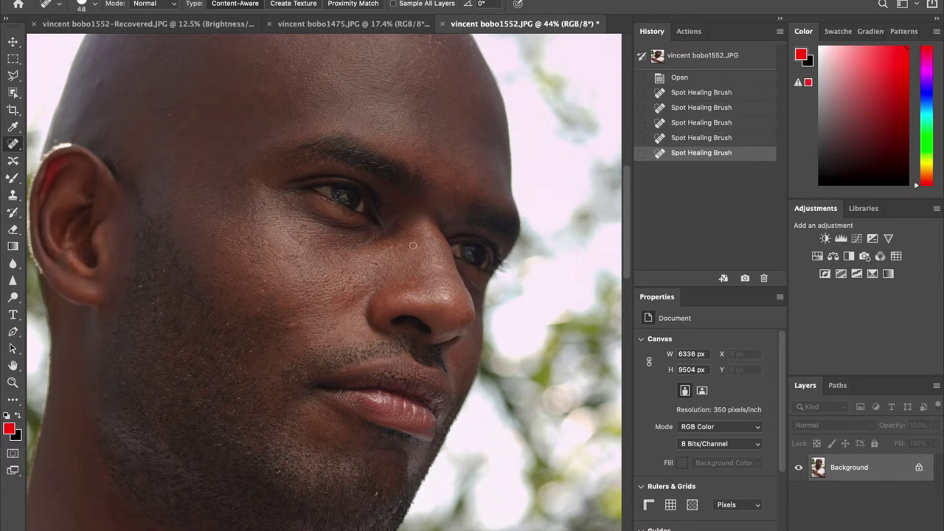
pyautogui.click(409, 249)
# Brush away the forehead marks and the dark blemishes on the cheek
pyautogui.moveTo(461, 195); pyautogui.dragTo(460, 183)
pyautogui.moveTo(486, 131); pyautogui.dragTo(483, 141)
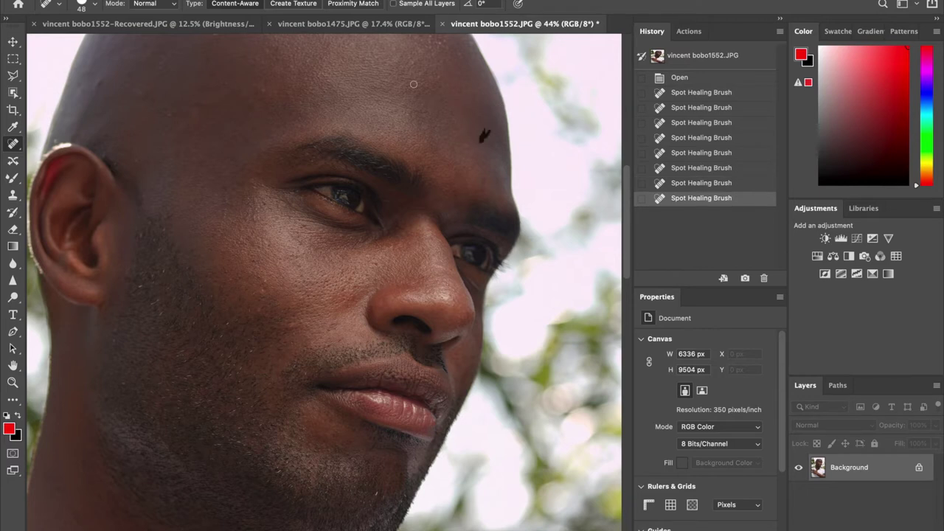
pyautogui.click(266, 293)
pyautogui.moveTo(265, 293); pyautogui.dragTo(265, 282)
pyautogui.click(266, 282)
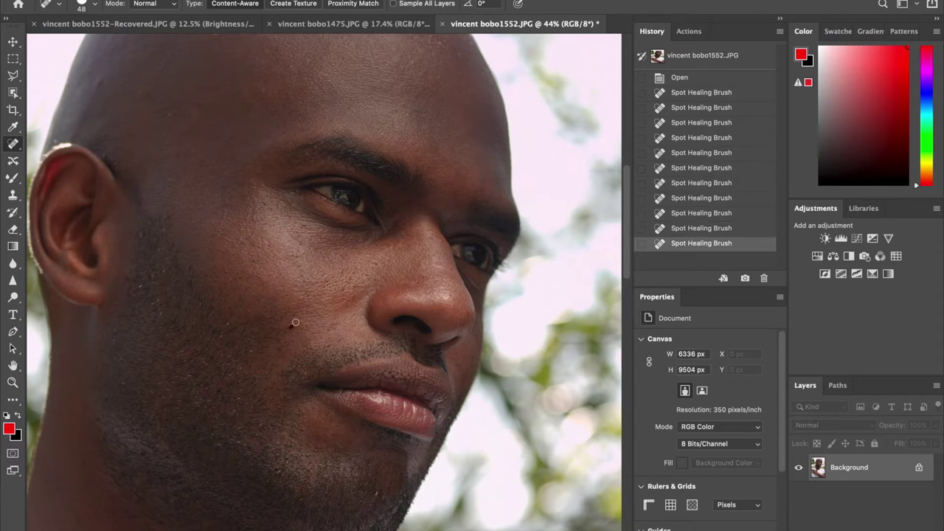
pyautogui.click(295, 323)
pyautogui.click(328, 329)
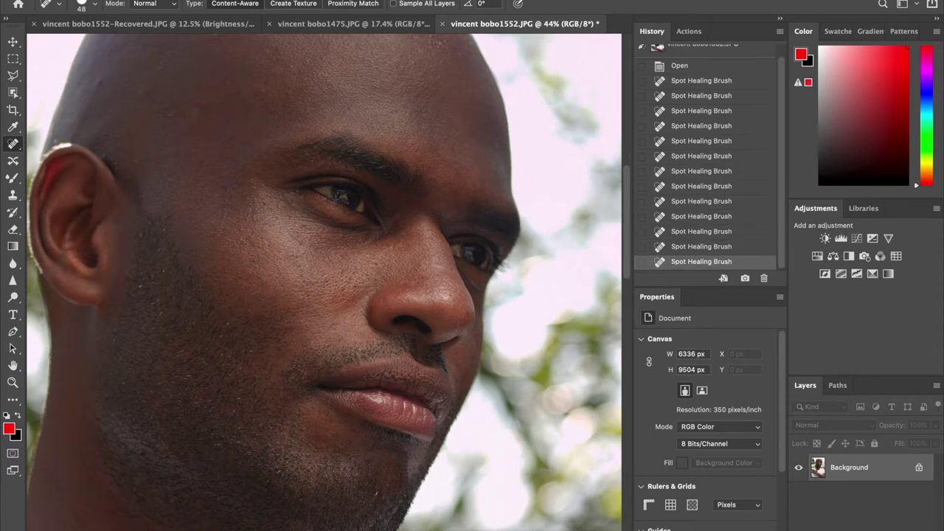
pyautogui.click(341, 337)
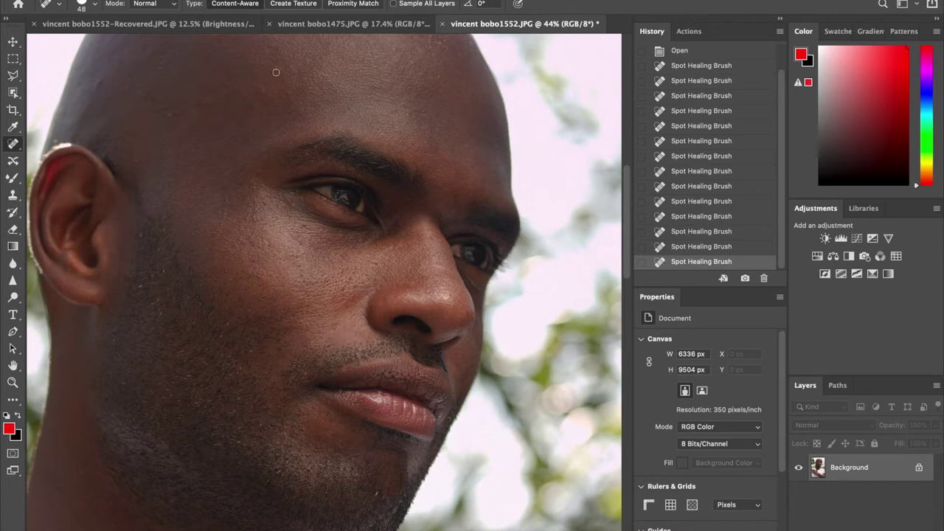
# Heal the remaining forehead spots and a blemish on the scalp
pyautogui.click(252, 101)
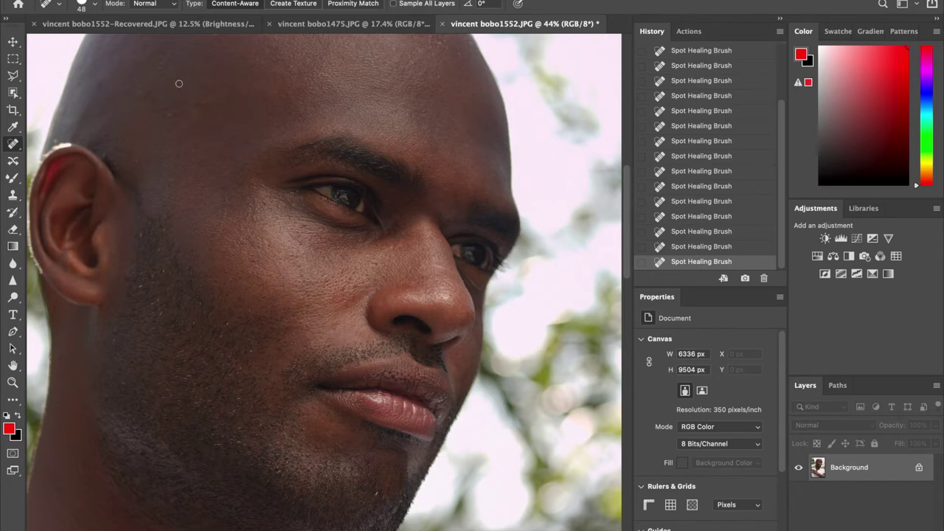
pyautogui.moveTo(162, 118); pyautogui.dragTo(169, 116)
pyautogui.click(204, 107)
pyautogui.moveTo(626, 176)
pyautogui.mouseDown()
pyautogui.moveTo(625, 145)
pyautogui.moveTo(628, 174)
pyautogui.mouseUp()
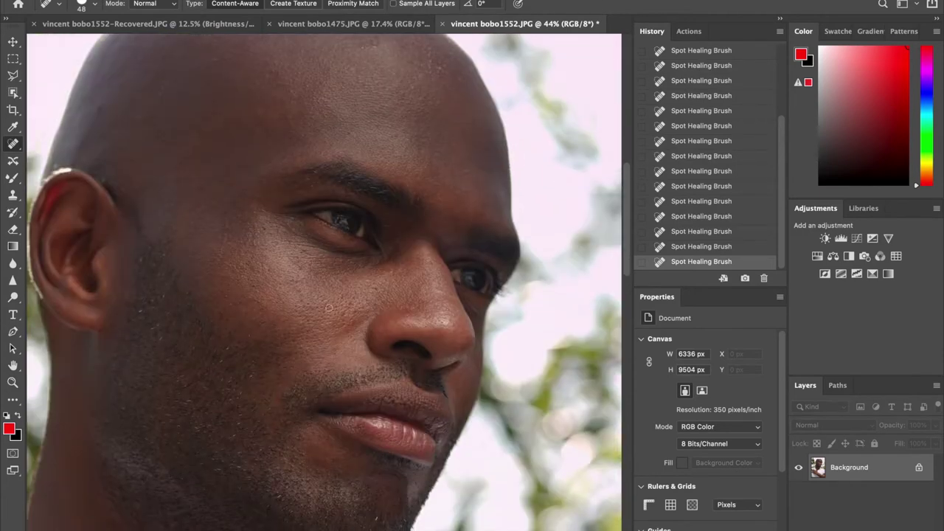
pyautogui.click(99, 110)
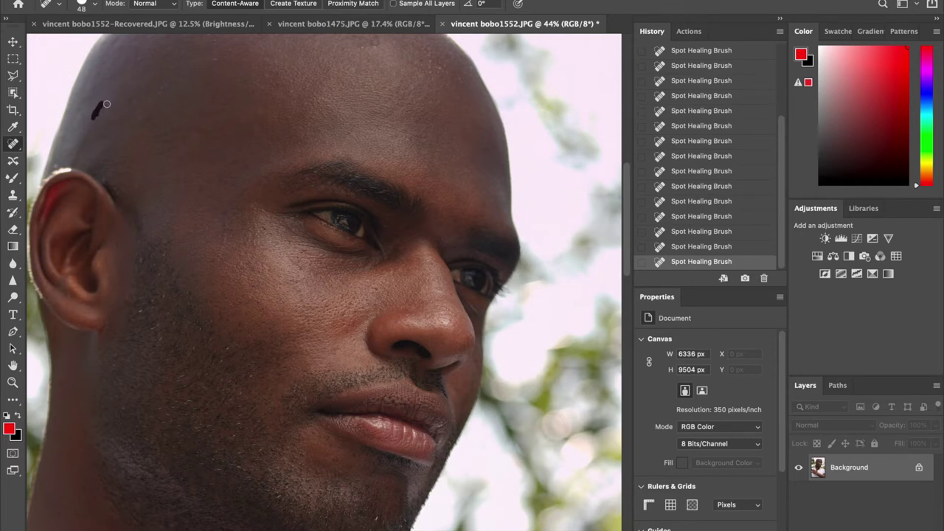
# Heal the scalp spots, the cheek moles, and the spots beside the eye and nose
pyautogui.click(163, 113)
pyautogui.click(163, 93)
pyautogui.click(270, 222)
pyautogui.click(303, 268)
pyautogui.moveTo(300, 294); pyautogui.dragTo(298, 287)
pyautogui.click(378, 287)
pyautogui.click(386, 268)
pyautogui.click(369, 281)
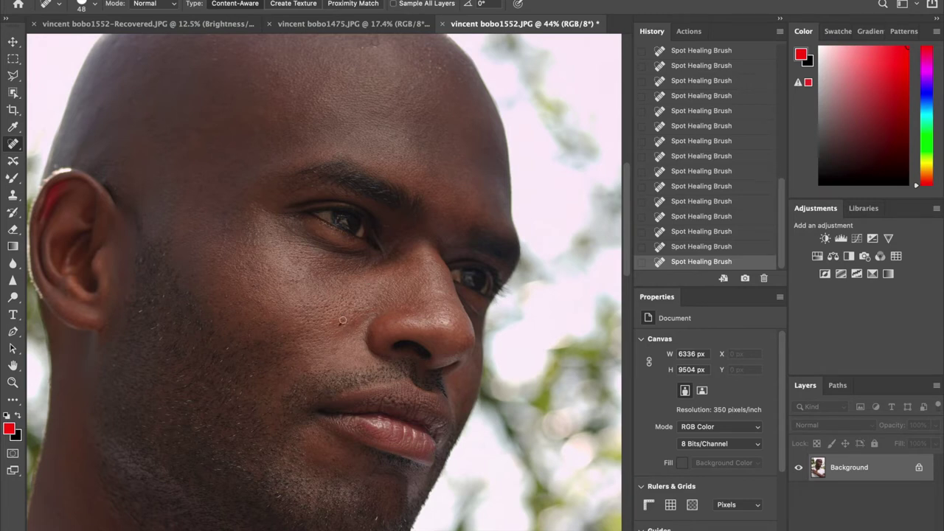
pyautogui.click(404, 312)
# Heal the spots on the chin, upper cheek, temple and scalp
pyautogui.click(377, 516)
pyautogui.click(143, 308)
pyautogui.moveTo(219, 230)
pyautogui.mouseDown()
pyautogui.moveTo(221, 238)
pyautogui.moveTo(230, 212)
pyautogui.moveTo(228, 251)
pyautogui.moveTo(254, 241)
pyautogui.mouseUp()
pyautogui.moveTo(626, 180); pyautogui.dragTo(625, 144)
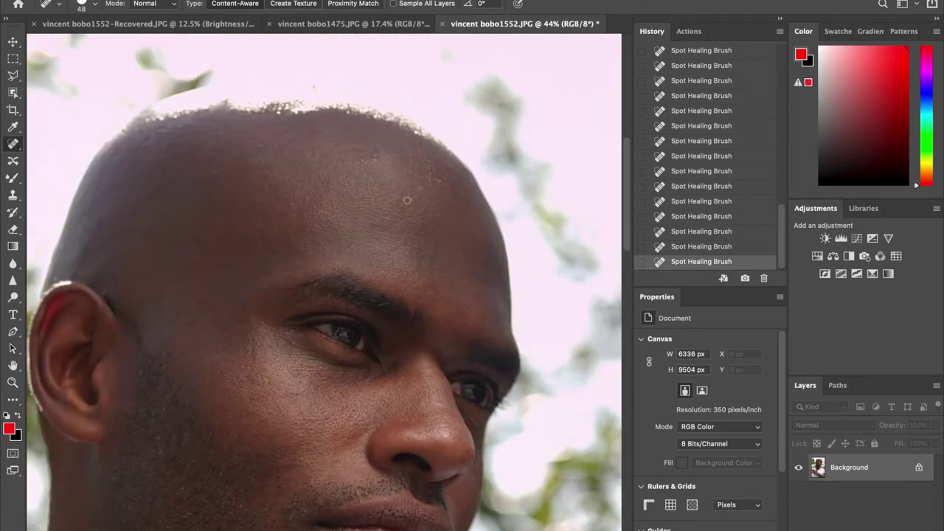
pyautogui.moveTo(360, 156); pyautogui.dragTo(363, 158)
pyautogui.click(376, 156)
pyautogui.click(378, 152)
pyautogui.click(410, 197)
# Scrubby-zoom the view onto the chin and lips
pyautogui.moveTo(623, 146); pyautogui.dragTo(623, 235)
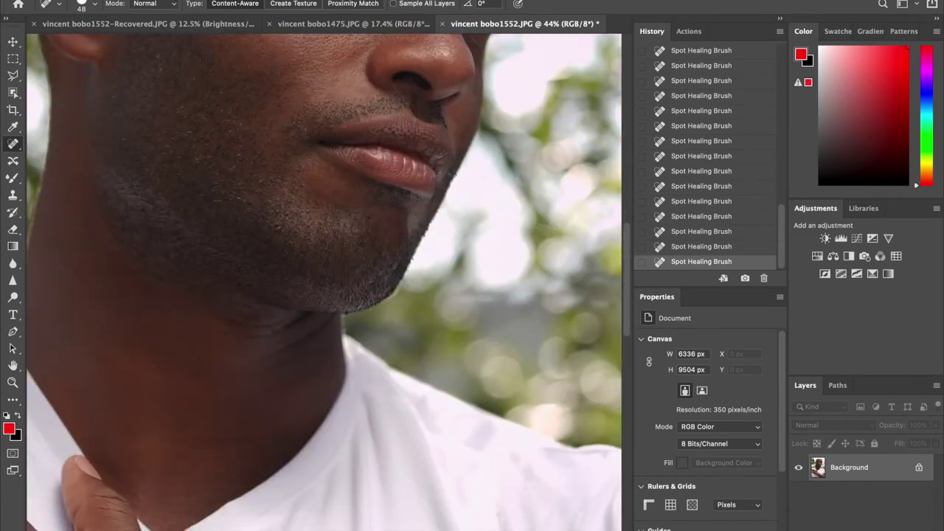
pyautogui.hscroll(-3, 325, 282)
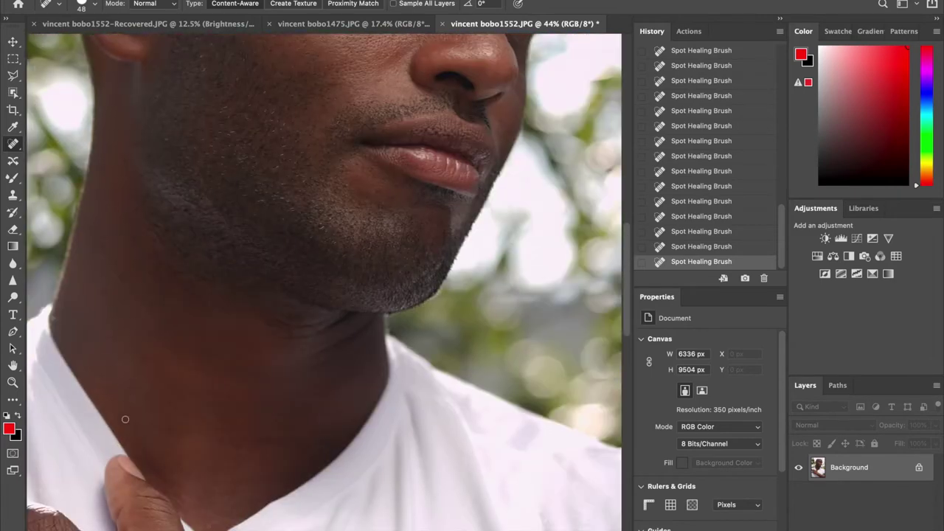
pyautogui.click(13, 382)
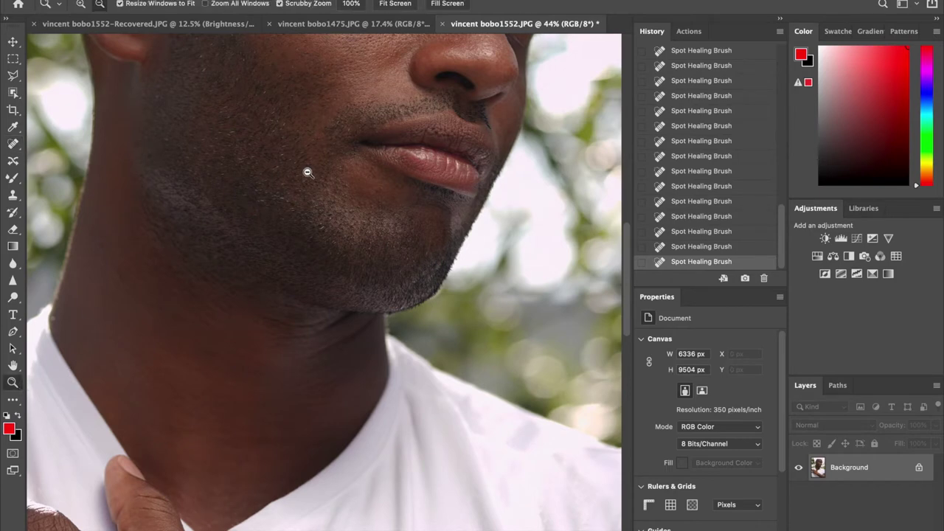
pyautogui.moveTo(294, 159); pyautogui.dragTo(298, 295)
pyautogui.scroll(3, 449, 124)
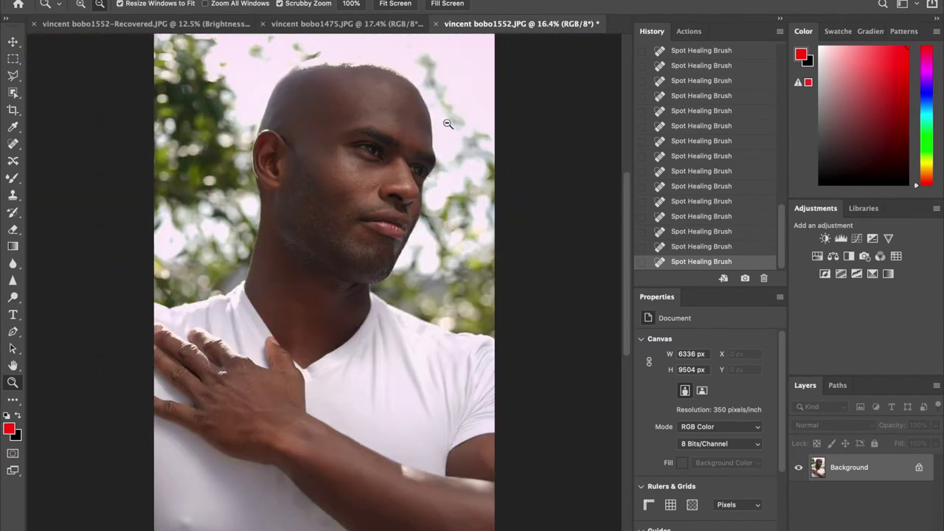
pyautogui.moveTo(390, 153); pyautogui.dragTo(415, 120)
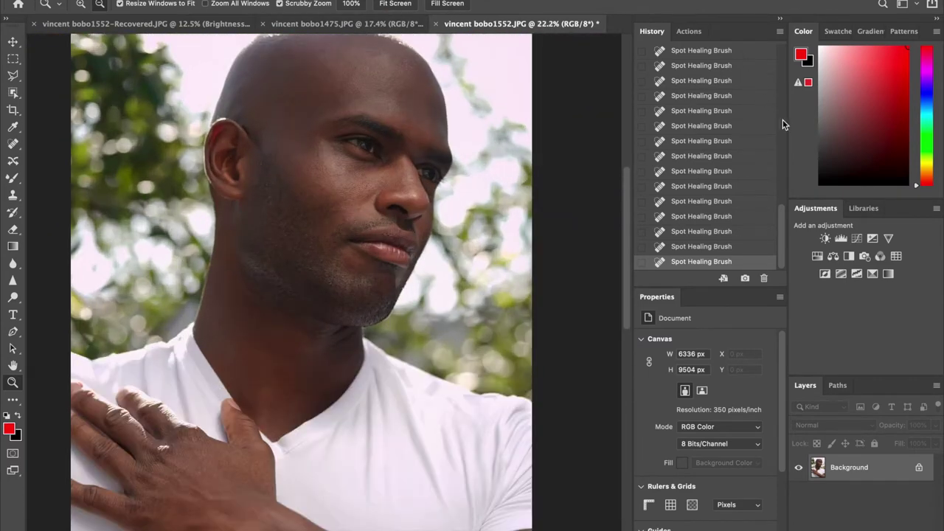
pyautogui.scroll(5, 777, 151)
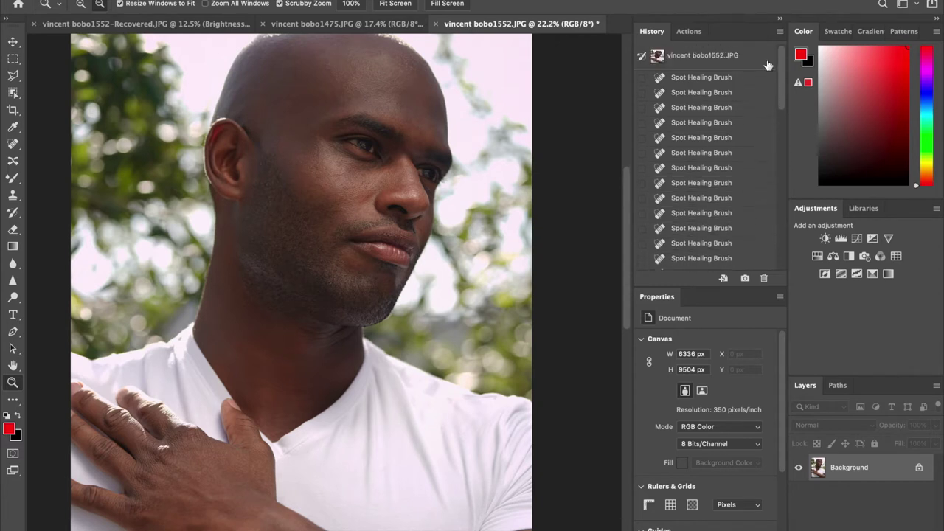
pyautogui.click(728, 65)
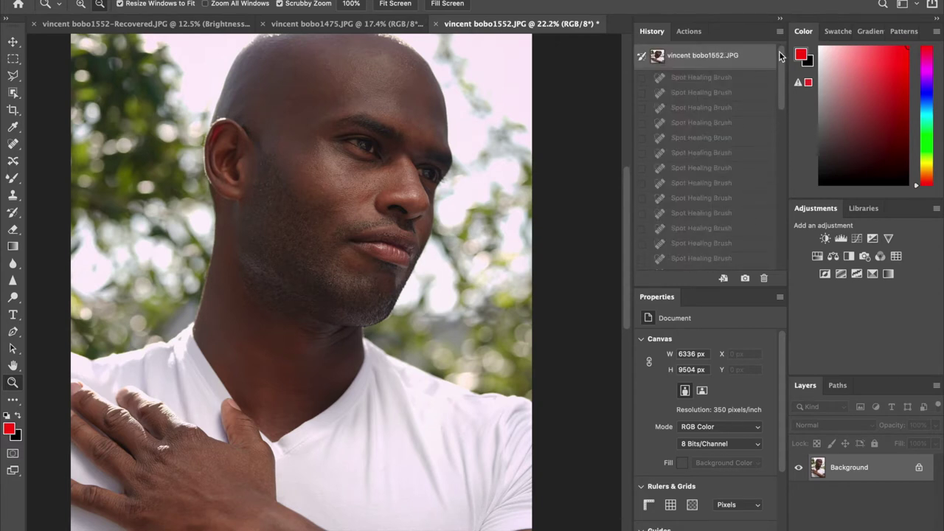
pyautogui.moveTo(782, 57); pyautogui.dragTo(776, 249)
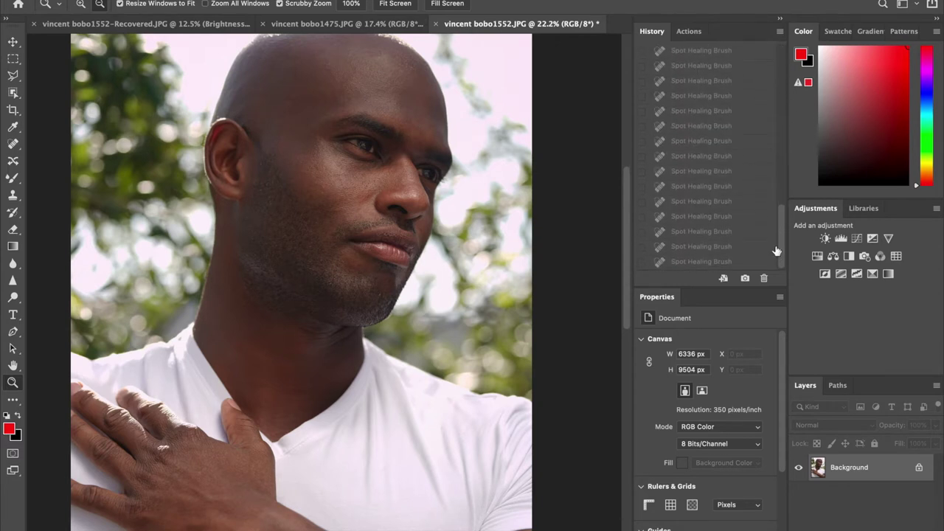
pyautogui.click(712, 262)
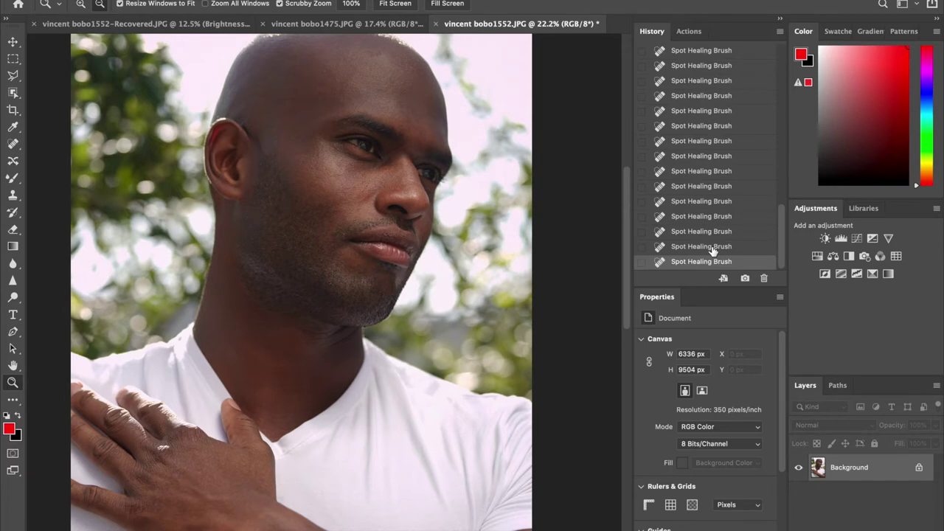
pyautogui.click(337, 220)
# Zoom in on the mouth and heal a cheek spot and a blemish near the mouth corner
pyautogui.moveTo(338, 217); pyautogui.dragTo(374, 158)
pyautogui.click(13, 144)
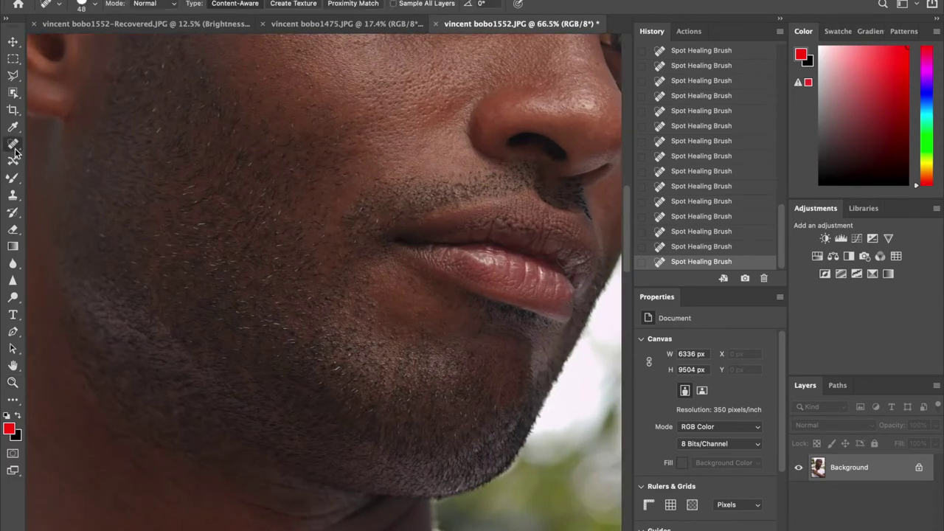
pyautogui.click(102, 236)
pyautogui.click(378, 220)
pyautogui.scroll(6, 628, 188)
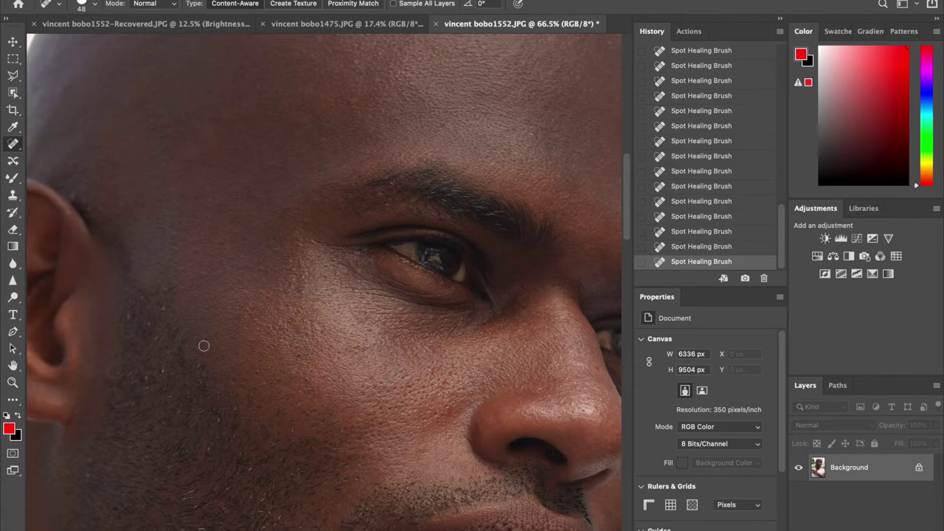
# Fit the photo, zoom in on the eyes and nose, and add a Black & White adjustment layer
pyautogui.click(12, 381)
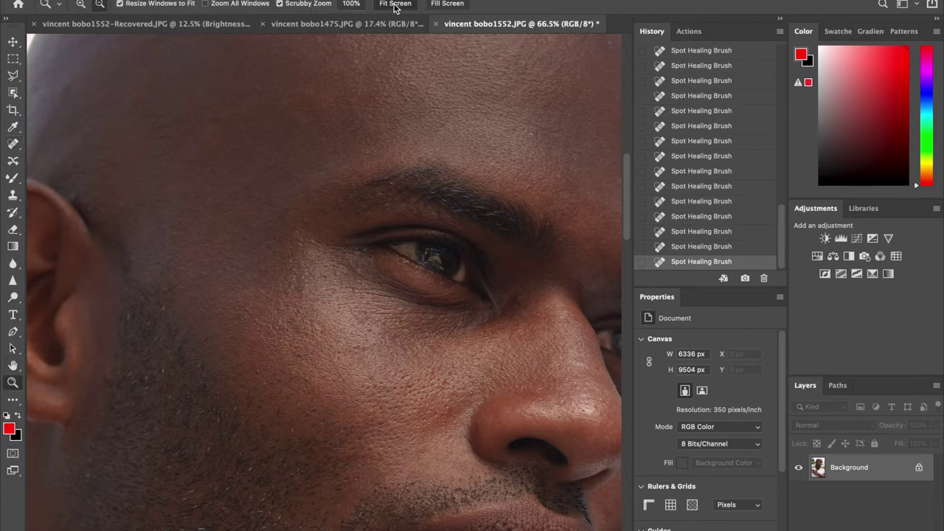
pyautogui.click(395, 4)
pyautogui.moveTo(335, 200); pyautogui.dragTo(394, 318)
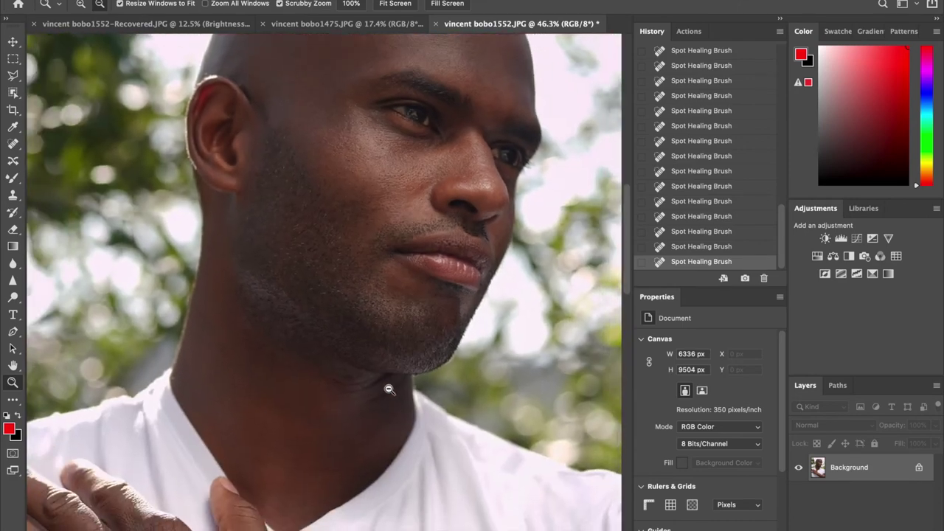
pyautogui.keyDown('alt'); pyautogui.click(389, 390); pyautogui.keyUp('alt')
pyautogui.keyDown('alt'); pyautogui.click(457, 232); pyautogui.keyUp('alt')
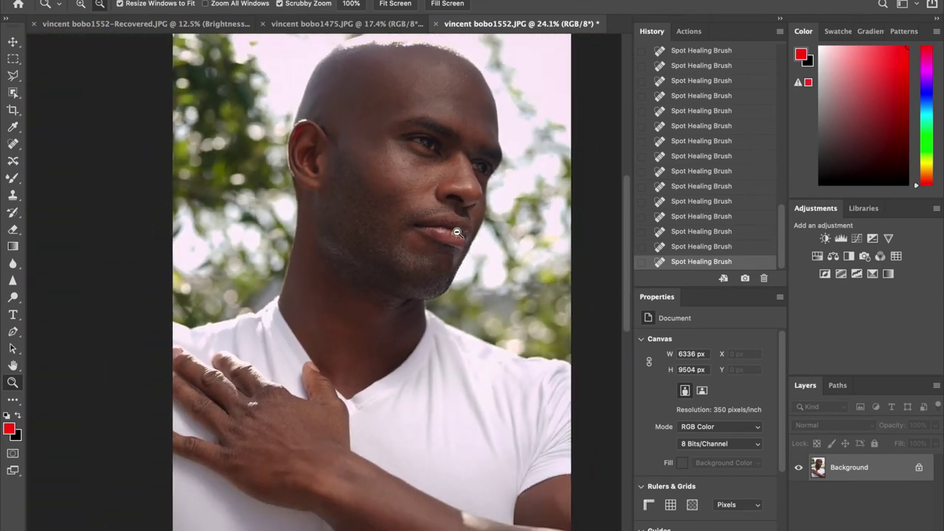
pyautogui.keyDown('alt'); pyautogui.click(457, 233); pyautogui.keyUp('alt')
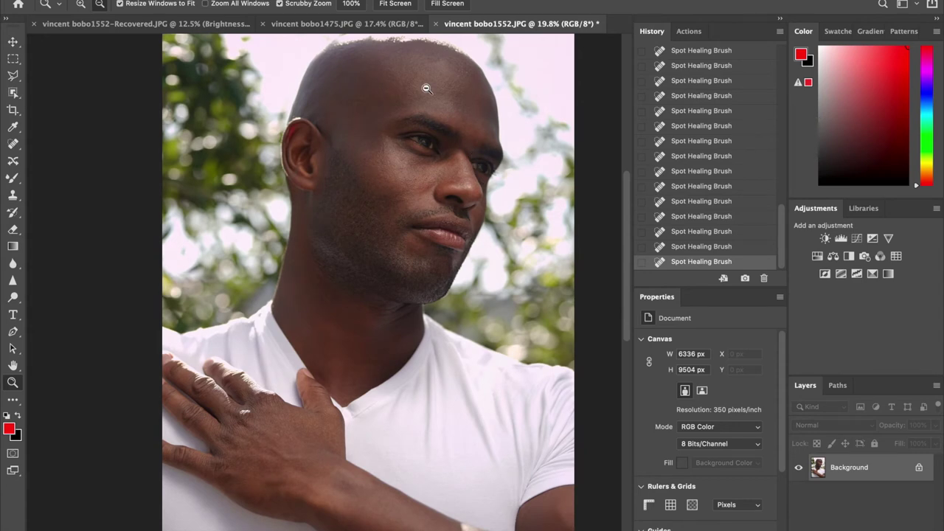
pyautogui.moveTo(435, 68); pyautogui.dragTo(465, 66)
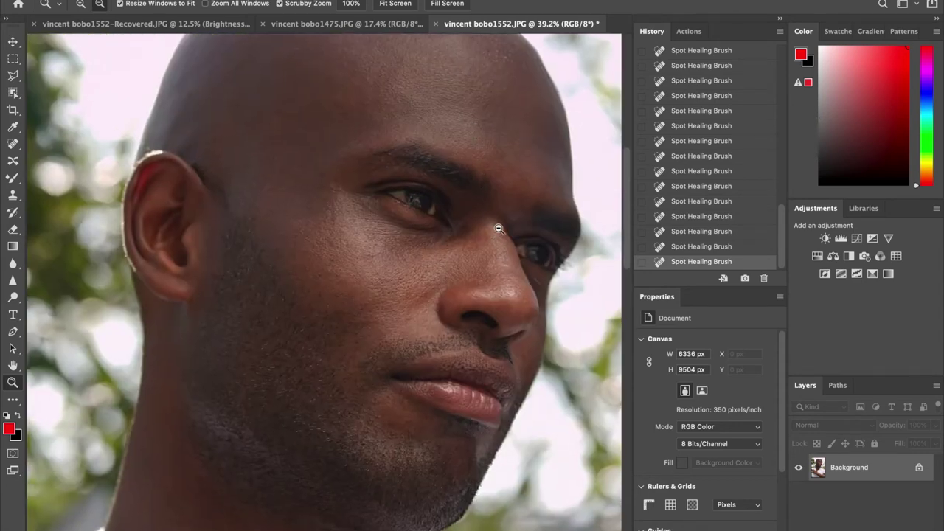
pyautogui.moveTo(499, 228); pyautogui.dragTo(564, 193)
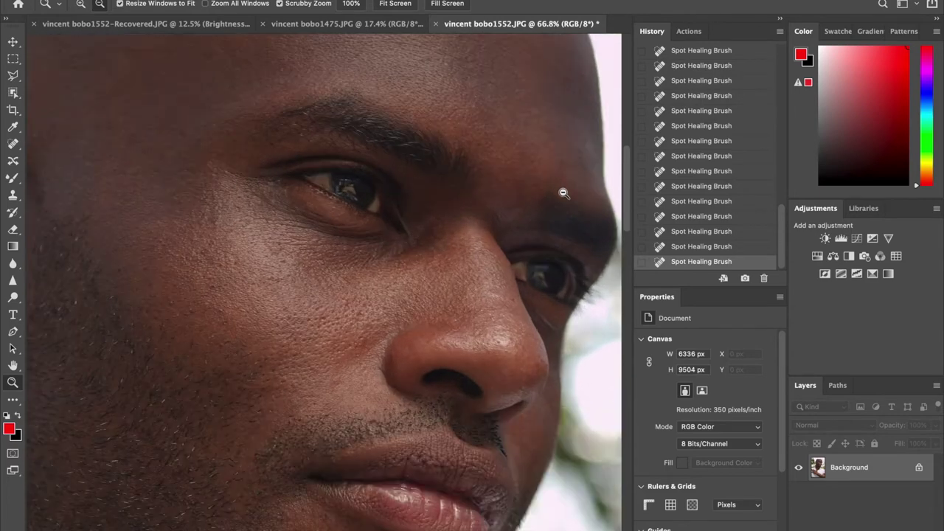
pyautogui.click(849, 256)
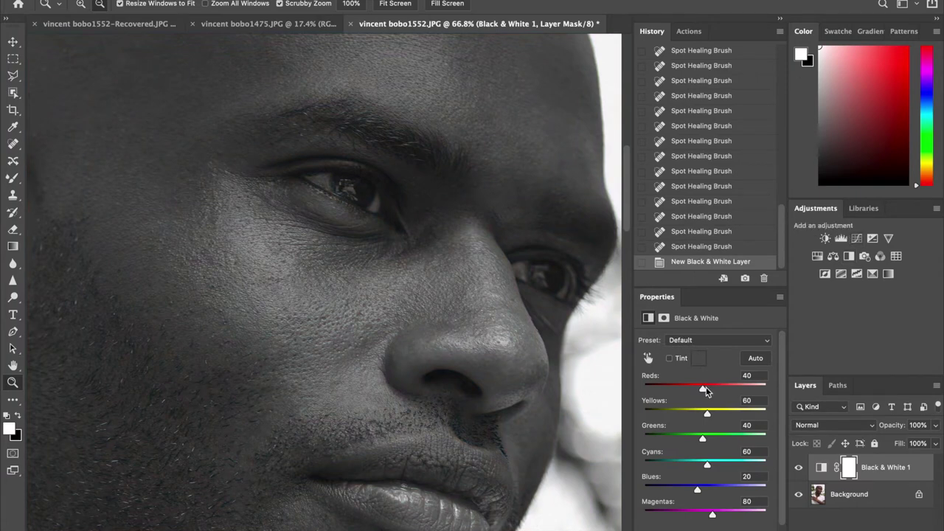
# Set the Black & White Reds slider to -53 and select the Background layer
pyautogui.moveTo(705, 389); pyautogui.dragTo(681, 386)
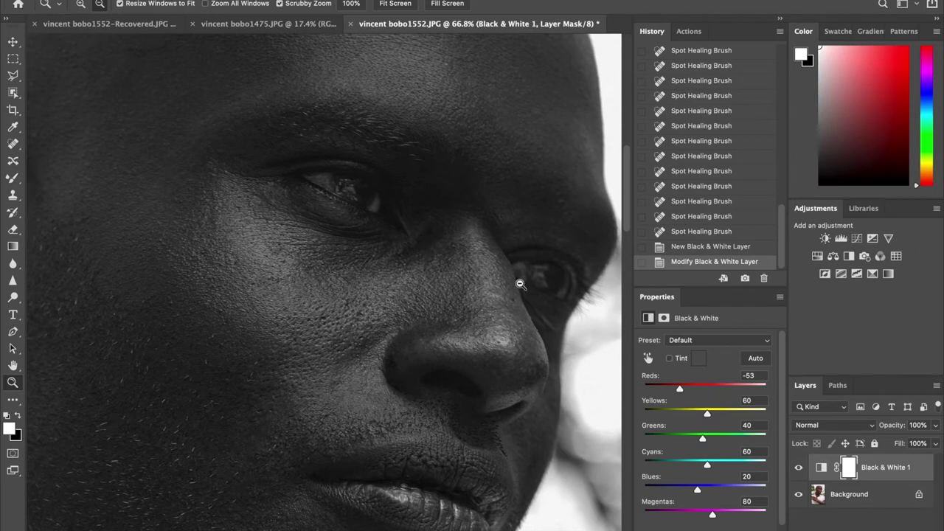
pyautogui.click(838, 495)
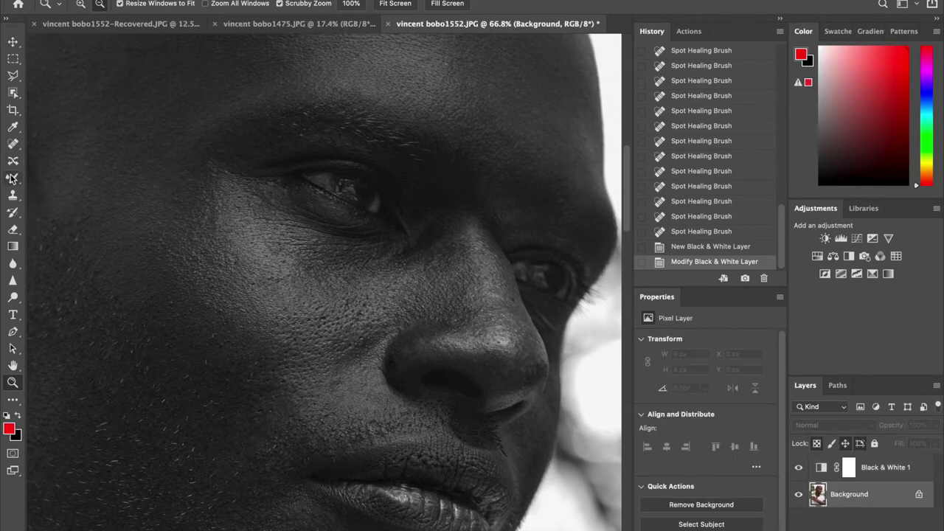
# With a smaller Dodge brush, lighten midtones beside the nose and near the inner eye
pyautogui.click(15, 296)
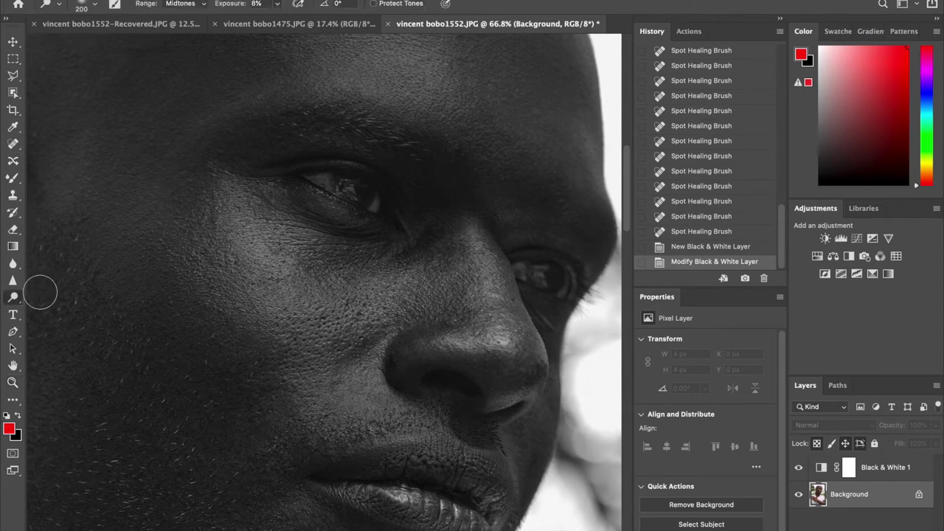
pyautogui.press('[')
pyautogui.press('[')
pyautogui.press('[')
pyautogui.press('[')
pyautogui.moveTo(360, 349)
pyautogui.mouseDown()
pyautogui.moveTo(362, 337)
pyautogui.moveTo(372, 338)
pyautogui.moveTo(333, 360)
pyautogui.moveTo(326, 354)
pyautogui.moveTo(371, 338)
pyautogui.moveTo(388, 365)
pyautogui.moveTo(392, 354)
pyautogui.mouseUp()
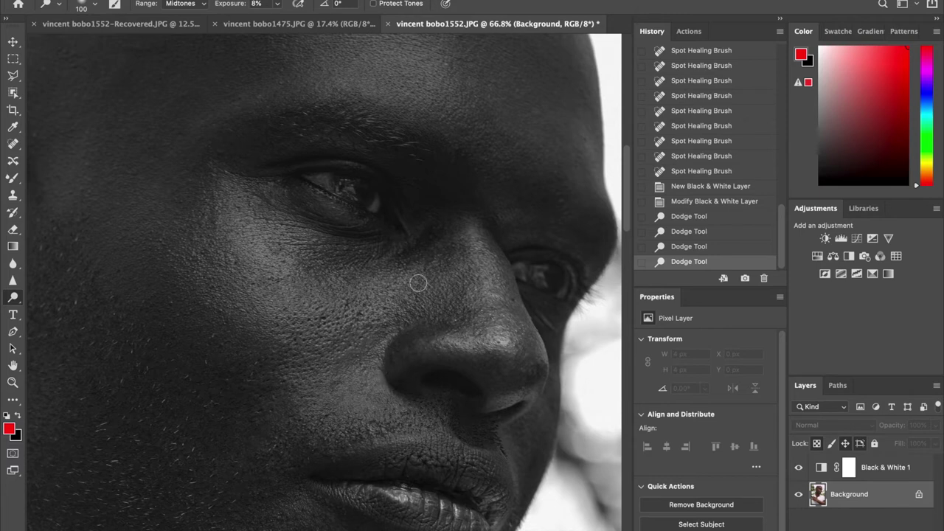
pyautogui.moveTo(409, 251)
pyautogui.mouseDown()
pyautogui.moveTo(439, 255)
pyautogui.moveTo(441, 217)
pyautogui.moveTo(460, 211)
pyautogui.mouseUp()
pyautogui.moveTo(438, 246)
pyautogui.mouseDown()
pyautogui.moveTo(428, 257)
pyautogui.moveTo(453, 312)
pyautogui.moveTo(413, 362)
pyautogui.mouseUp()
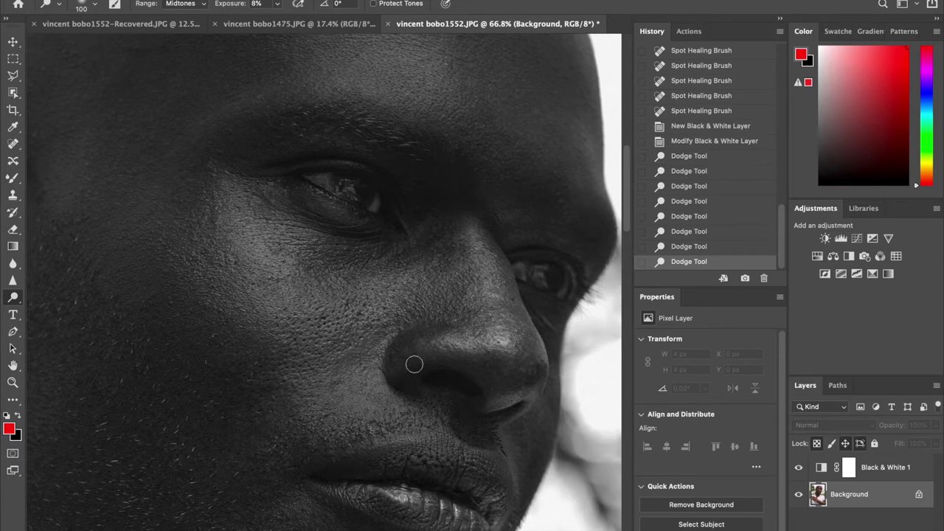
# Lighten the skin between nose and mouth and near the eye, then enlarge the brush
pyautogui.click(329, 388)
pyautogui.moveTo(371, 414)
pyautogui.mouseDown()
pyautogui.moveTo(344, 349)
pyautogui.moveTo(399, 332)
pyautogui.moveTo(472, 350)
pyautogui.mouseUp()
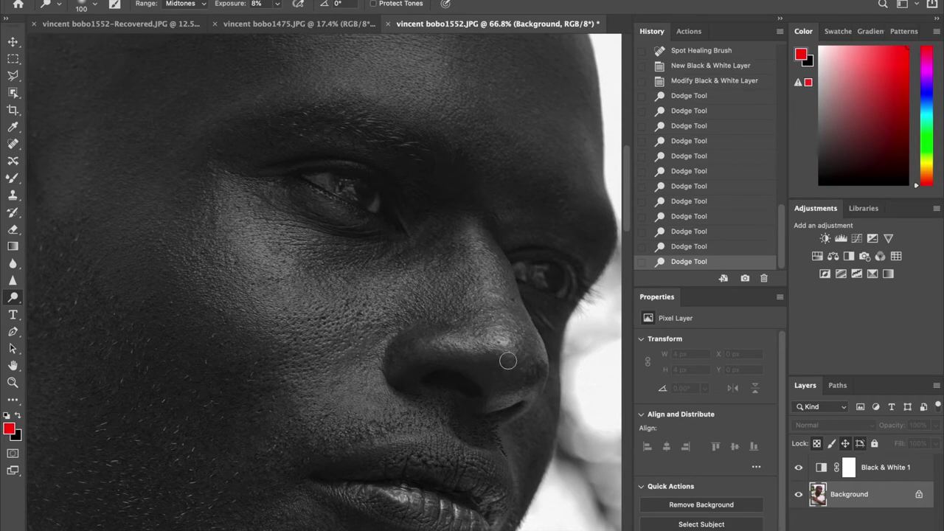
pyautogui.click(542, 427)
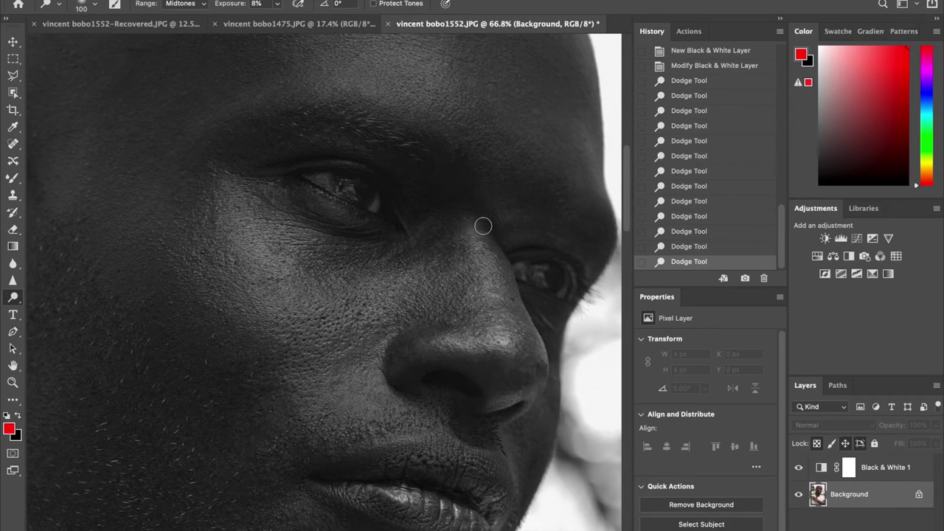
pyautogui.moveTo(541, 210)
pyautogui.mouseDown()
pyautogui.moveTo(567, 211)
pyautogui.moveTo(576, 236)
pyautogui.mouseUp()
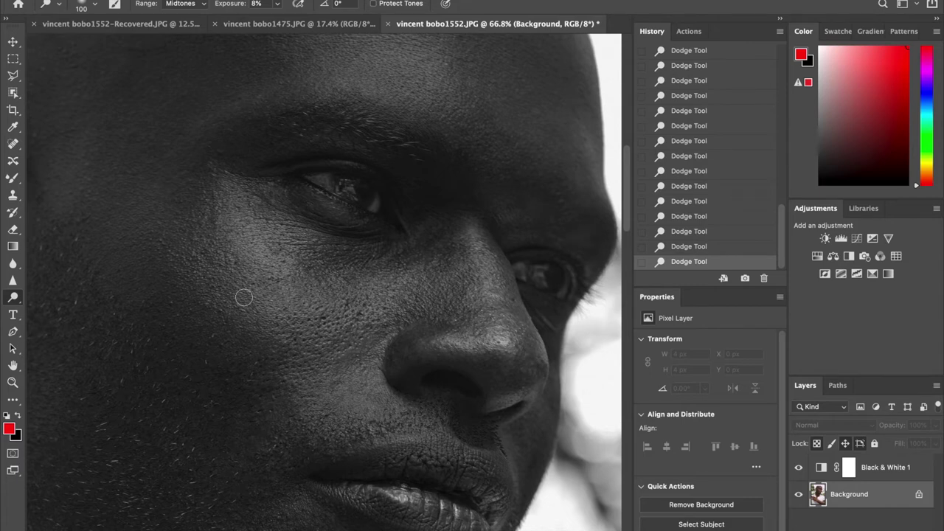
pyautogui.press(']')
pyautogui.press(']')
pyautogui.press(']')
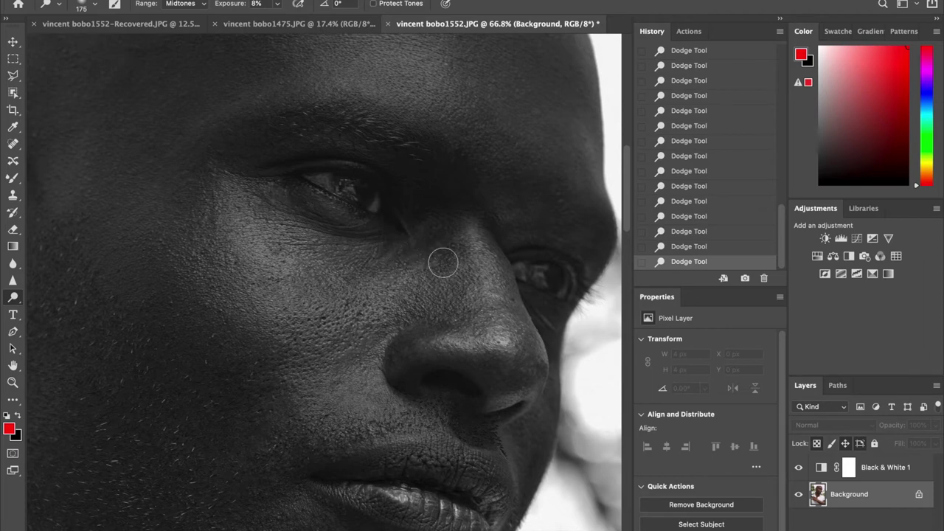
pyautogui.click(12, 382)
# Fit the portrait, compare it before and after dodging in History, and hide the Black & White layer
pyautogui.click(406, 4)
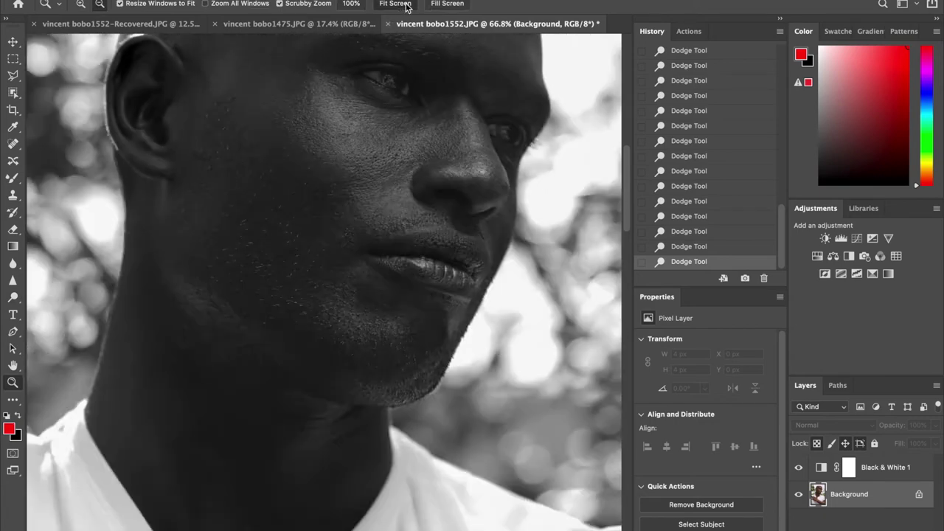
pyautogui.moveTo(785, 214)
pyautogui.mouseDown()
pyautogui.moveTo(786, 137)
pyautogui.moveTo(775, 160)
pyautogui.mouseUp()
pyautogui.click(727, 129)
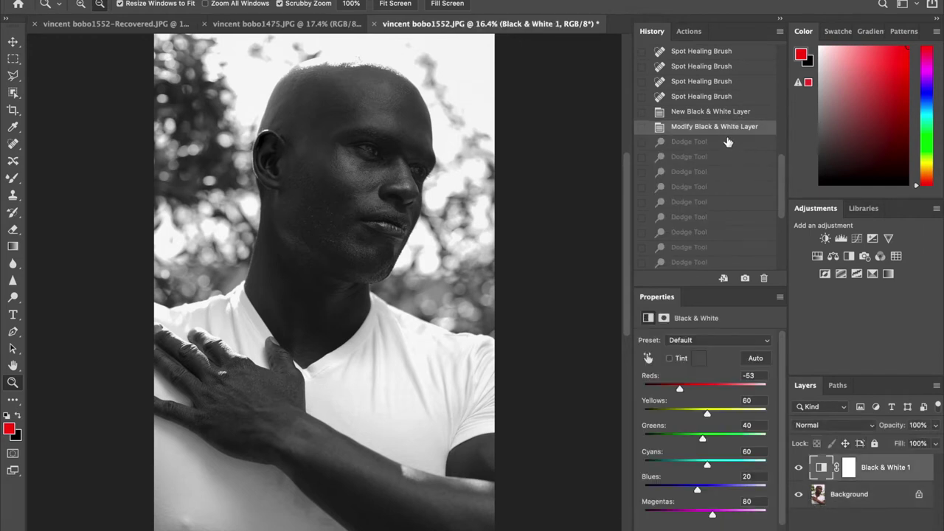
pyautogui.moveTo(780, 156); pyautogui.dragTo(787, 228)
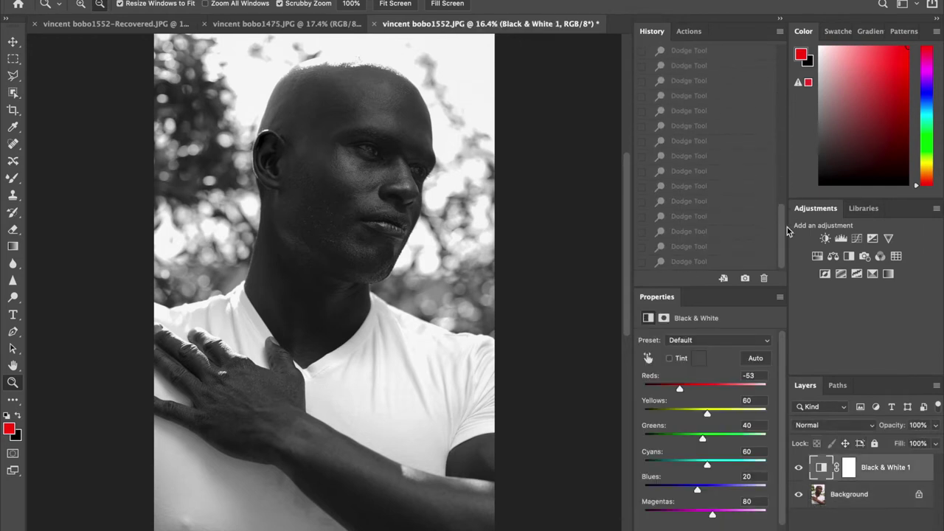
pyautogui.click(725, 261)
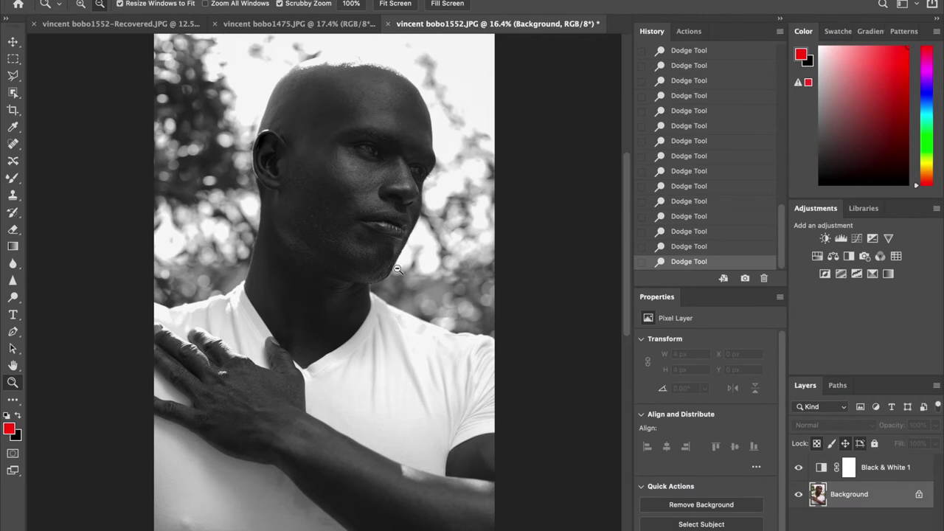
pyautogui.click(15, 297)
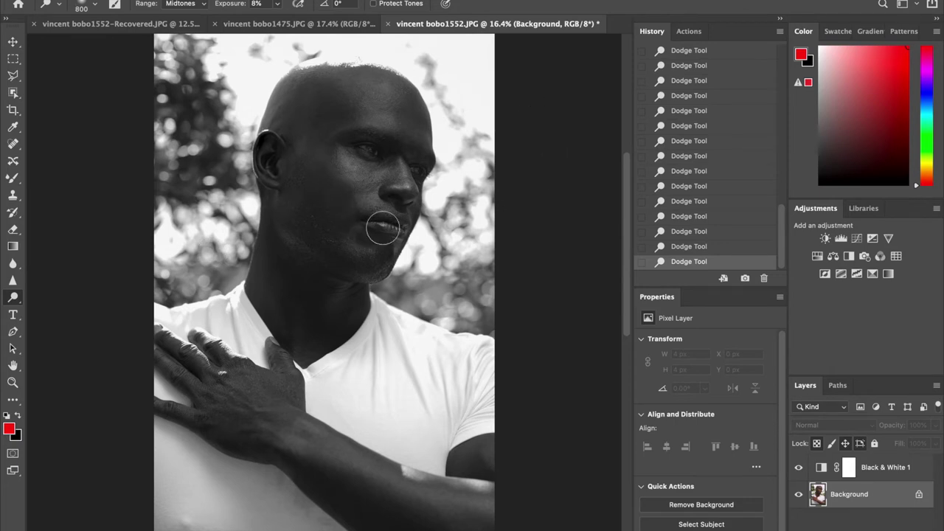
pyautogui.click(797, 470)
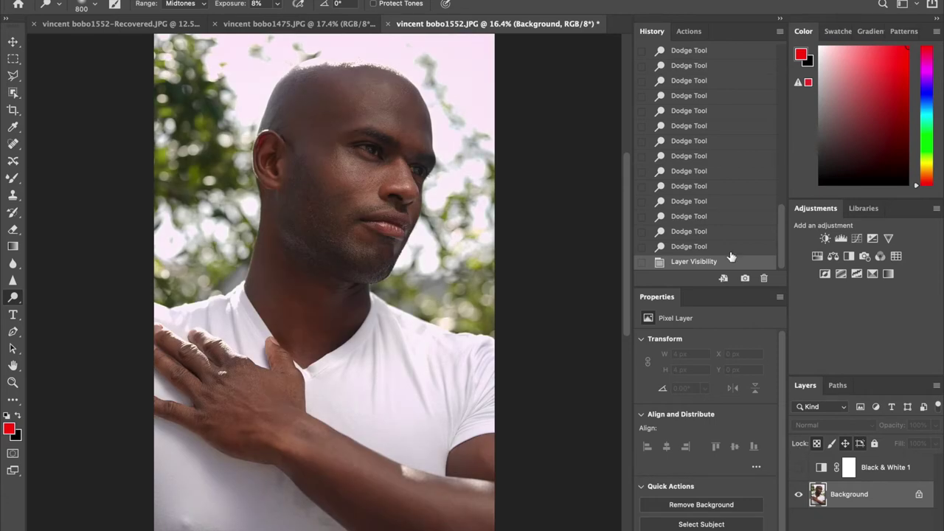
# Preview the original photo in History, then return to the latest state
pyautogui.moveTo(784, 224)
pyautogui.mouseDown()
pyautogui.moveTo(770, 101)
pyautogui.moveTo(742, 74)
pyautogui.moveTo(784, 177)
pyautogui.moveTo(803, 263)
pyautogui.mouseUp()
pyautogui.click(748, 75)
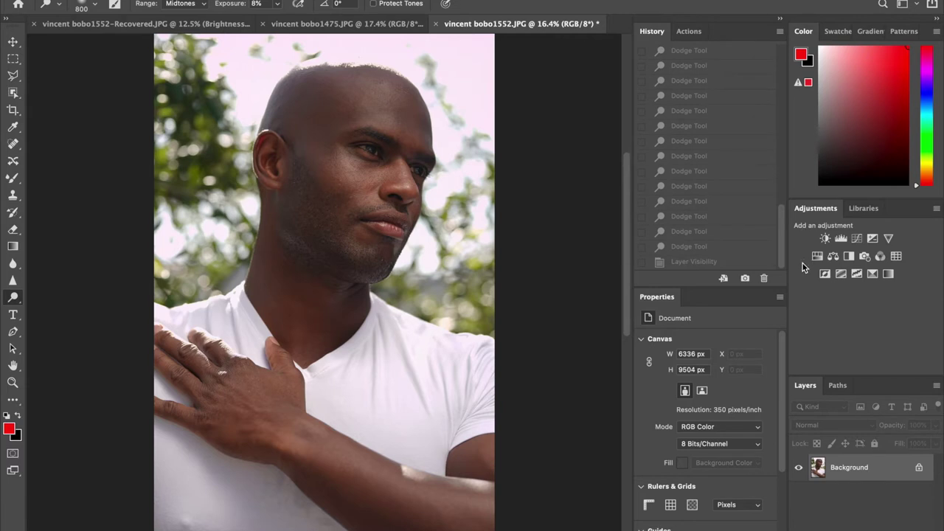
pyautogui.click(707, 263)
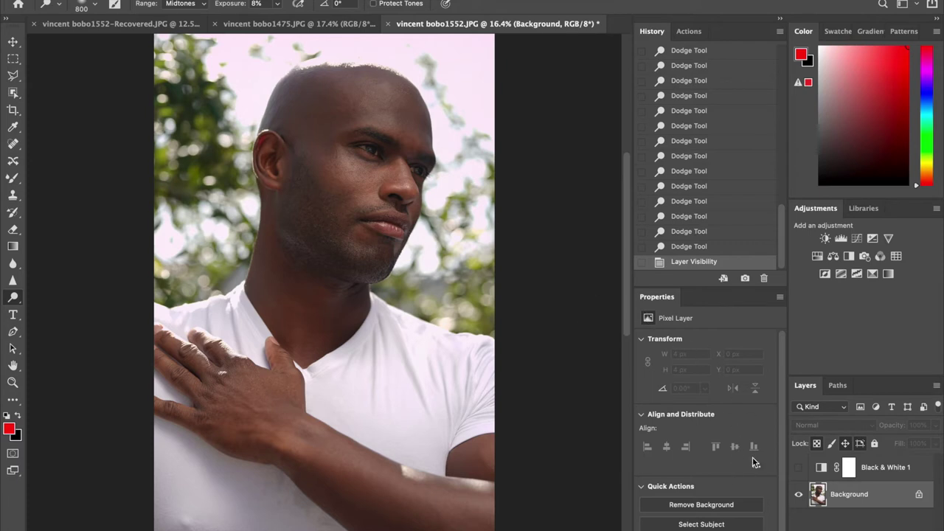
# Flatten the image, discarding the hidden Black & White layer
pyautogui.rightClick(838, 493)
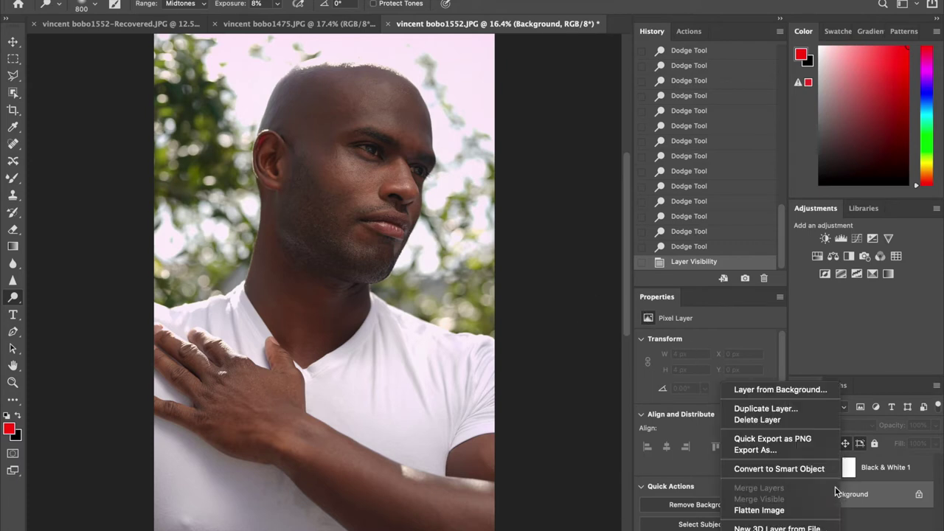
pyautogui.click(802, 512)
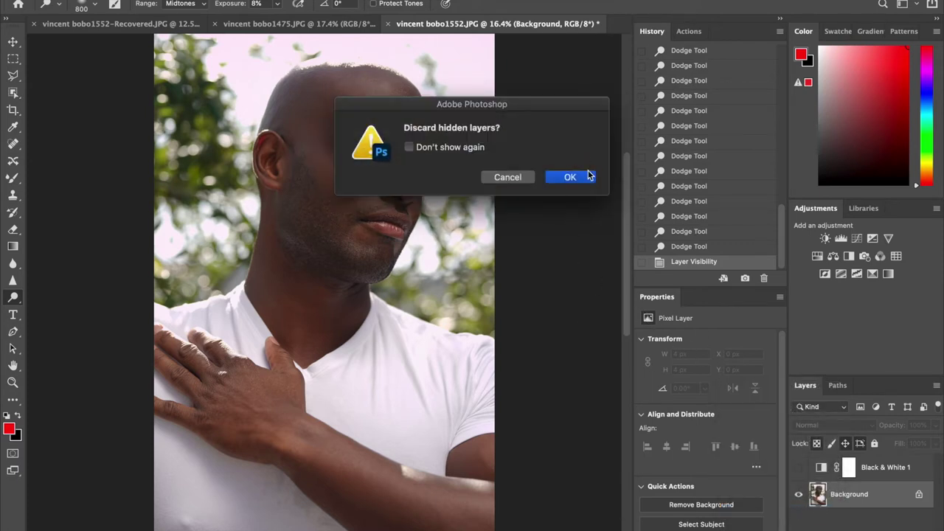
pyautogui.press('Return')
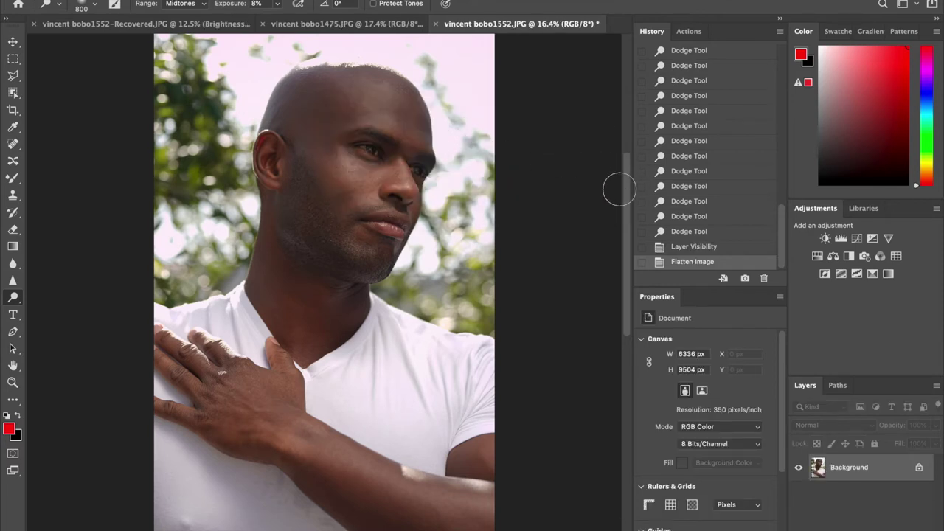
# Zoom in on the face and play the Advance Frequency Separation action from the PM Frequency Separation set
pyautogui.scroll(3, 627, 181)
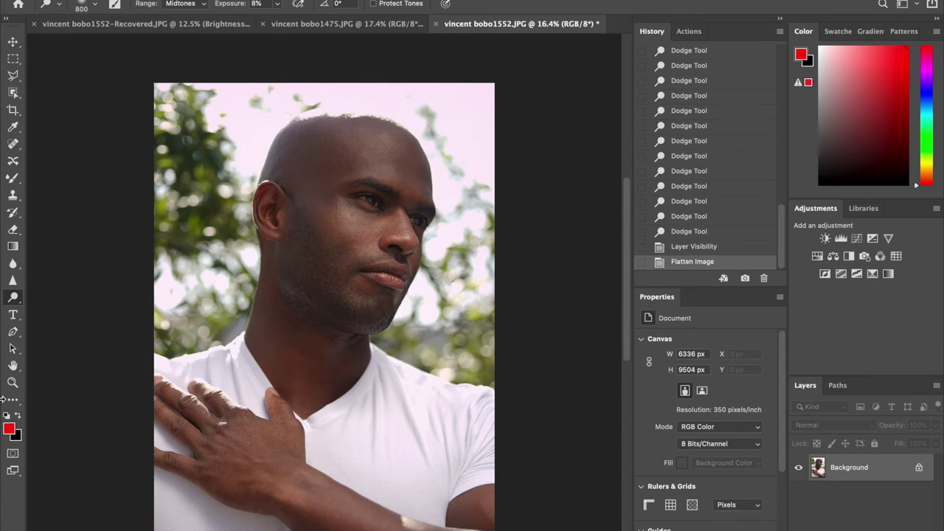
pyautogui.click(13, 383)
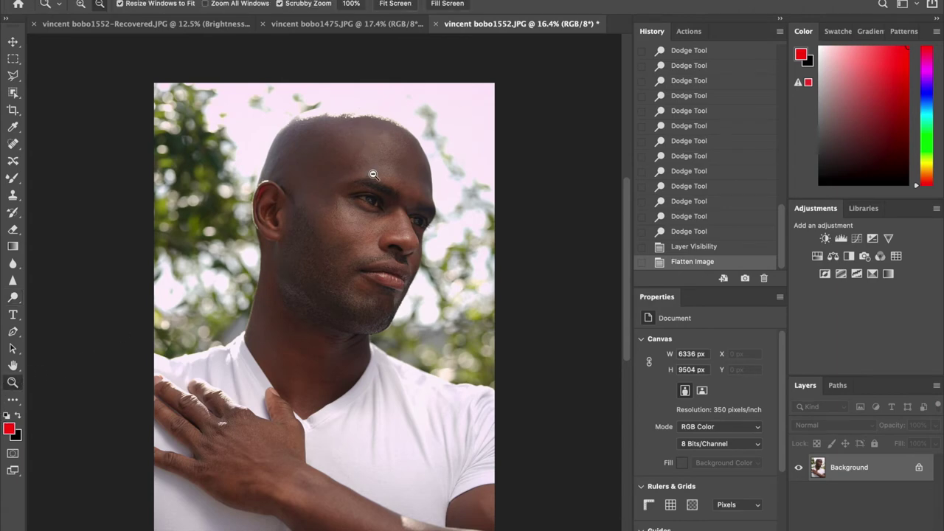
pyautogui.moveTo(374, 172); pyautogui.dragTo(517, 149)
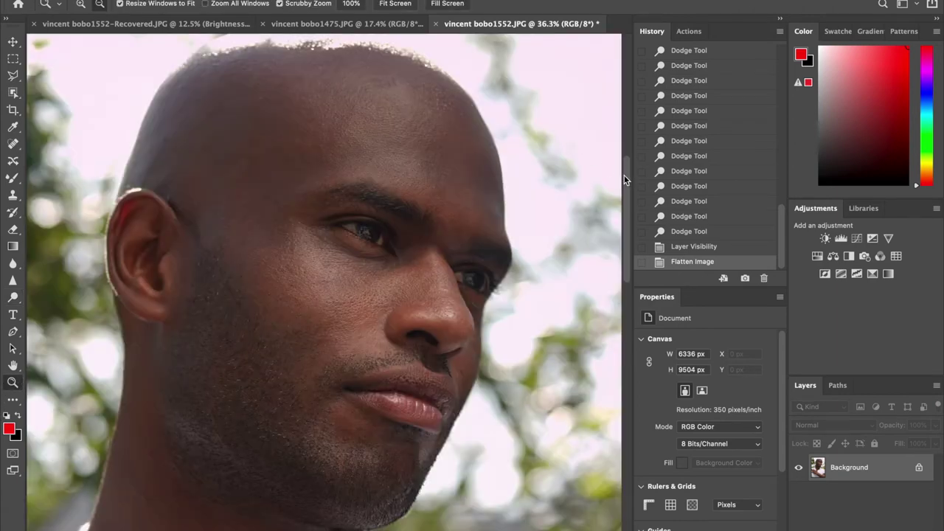
pyautogui.scroll(1, 624, 175)
pyautogui.scroll(-2, 625, 186)
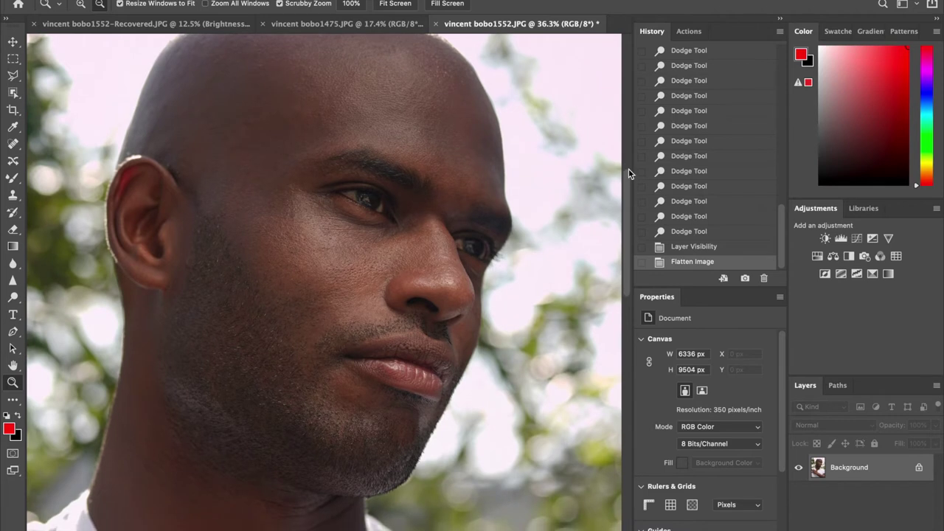
pyautogui.click(689, 31)
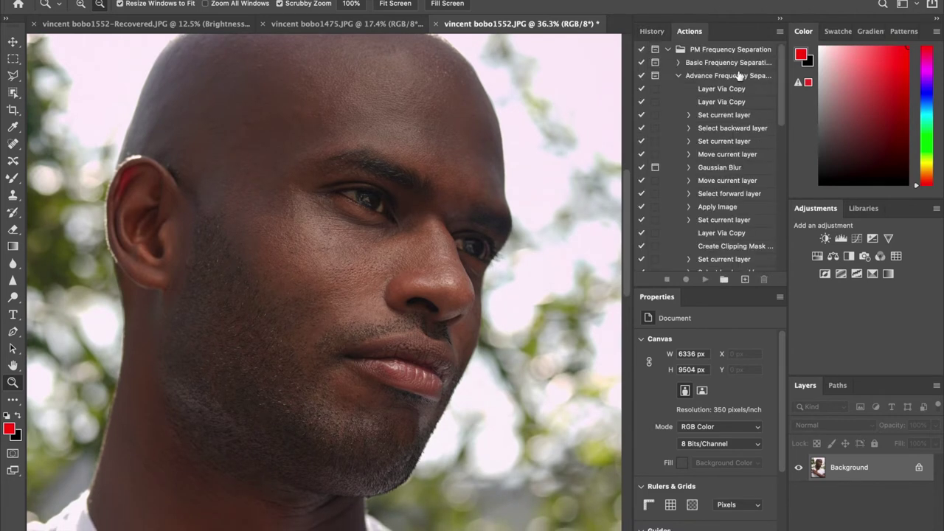
pyautogui.click(668, 49)
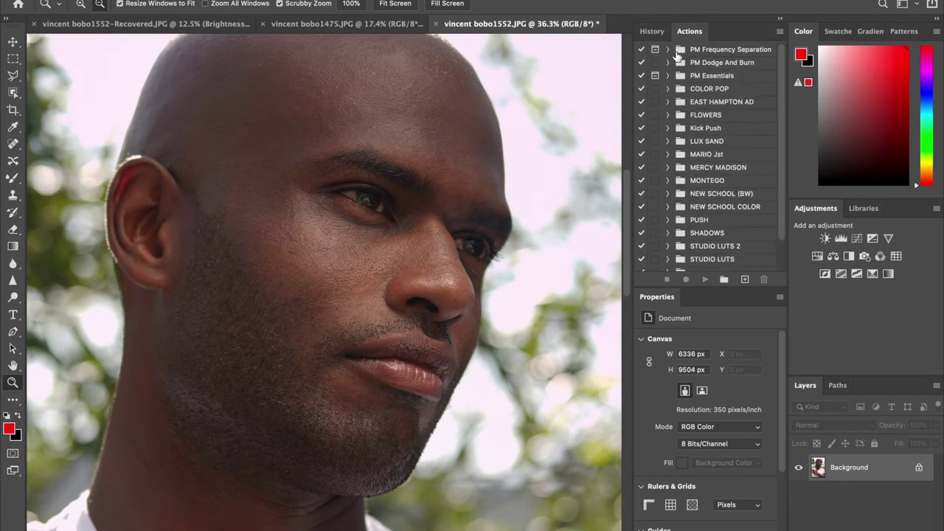
pyautogui.click(669, 50)
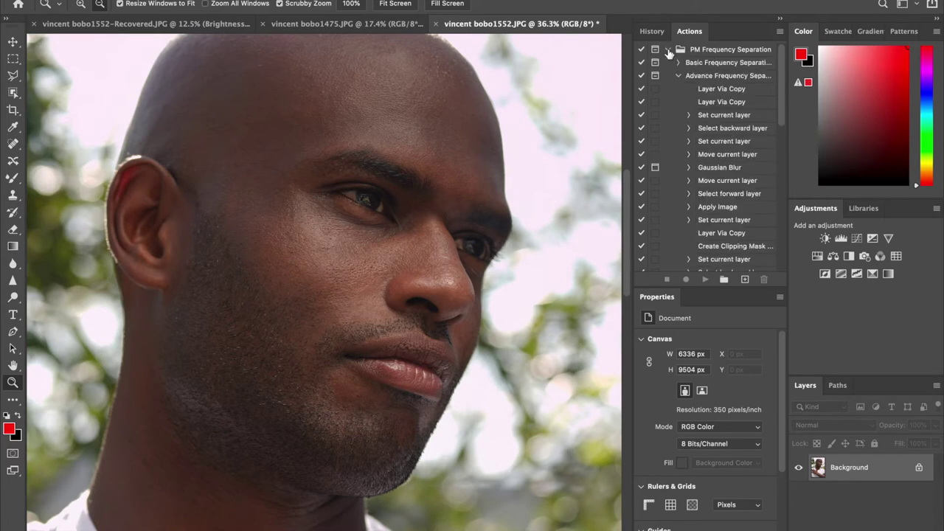
pyautogui.click(697, 76)
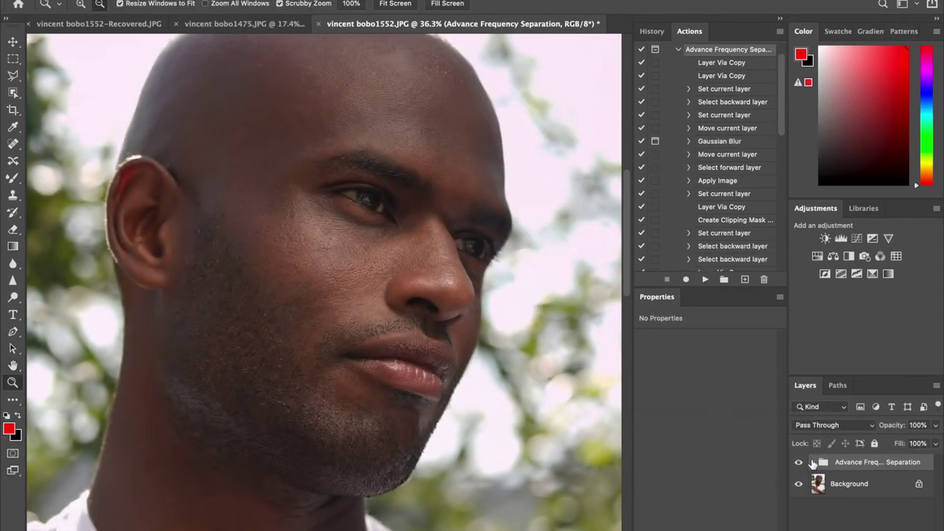
pyautogui.click(813, 463)
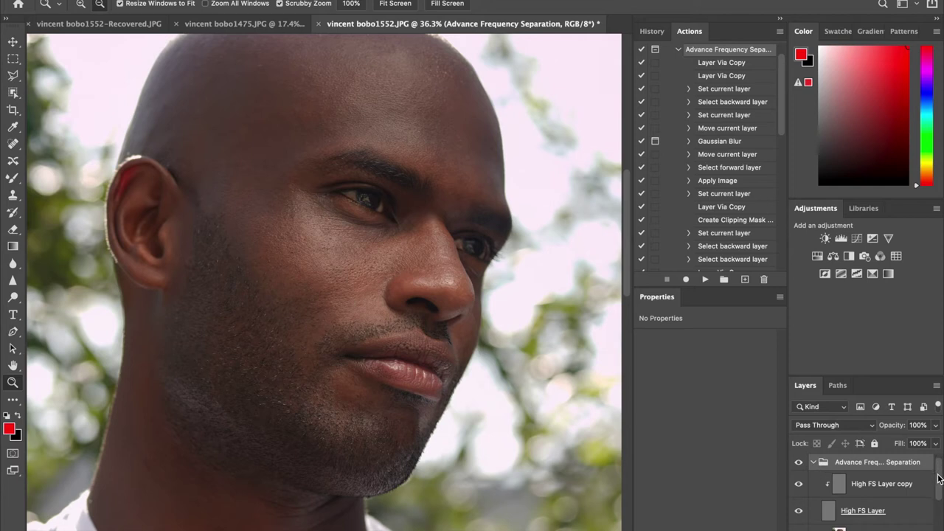
# Hide the High FS Layer, select the Low FS Layer copy, and choose the Mixer Brush
pyautogui.moveTo(939, 478); pyautogui.dragTo(941, 492)
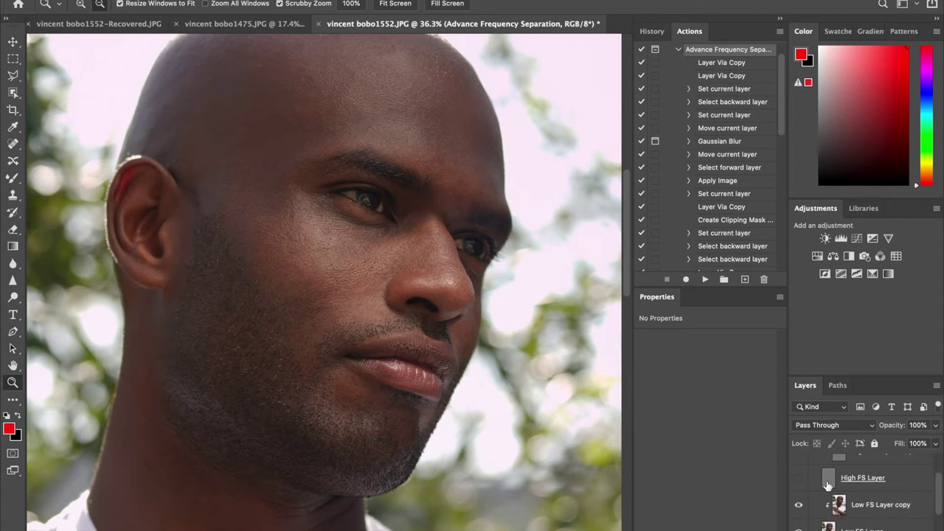
pyautogui.click(798, 478)
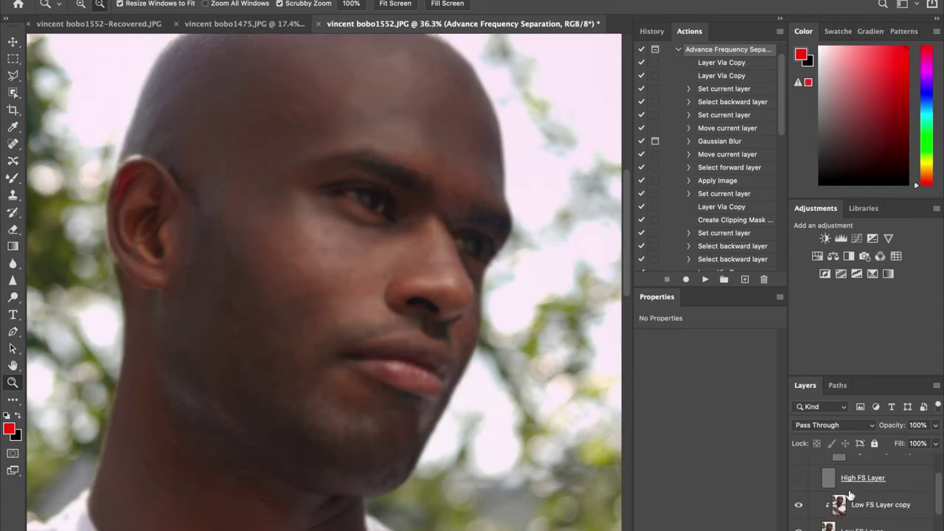
pyautogui.click(886, 504)
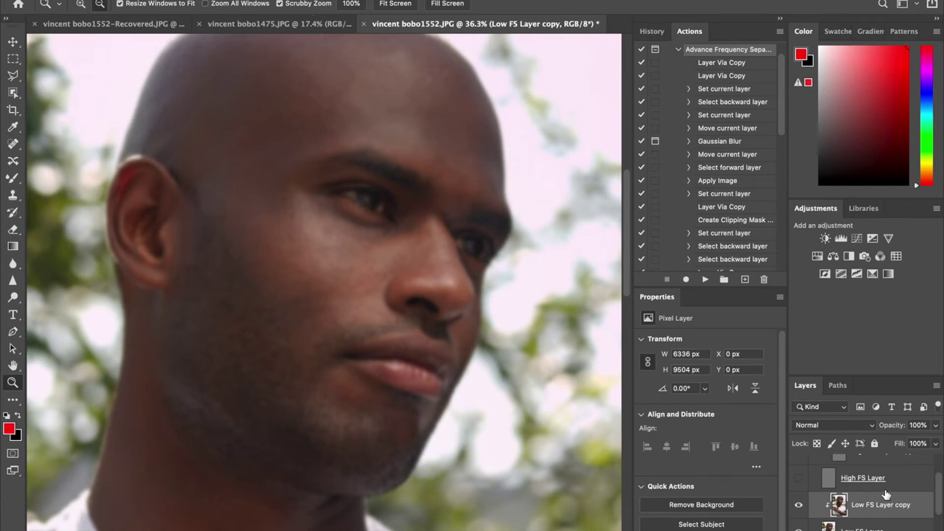
pyautogui.click(13, 179)
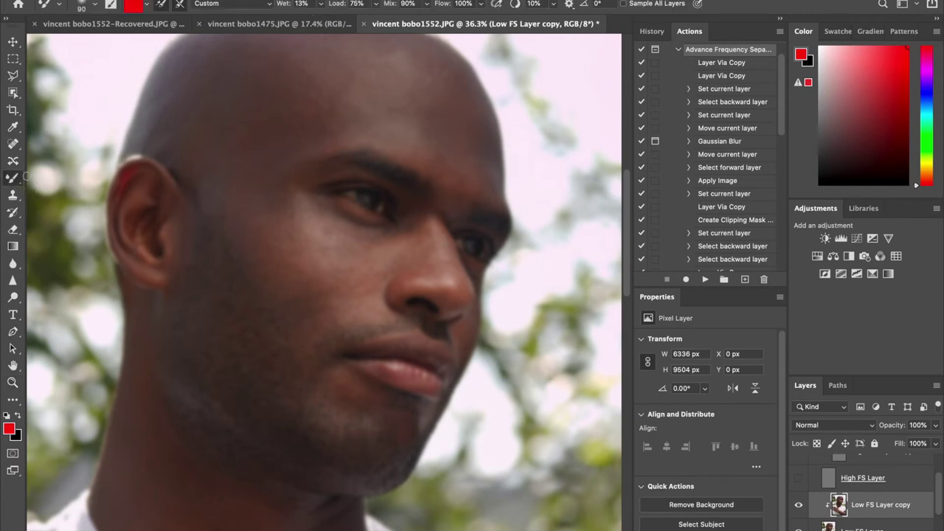
# Set the Mixer Brush to no load, Wet 5%, Mix 64%, Flow 68%, size 300
pyautogui.click(159, 7)
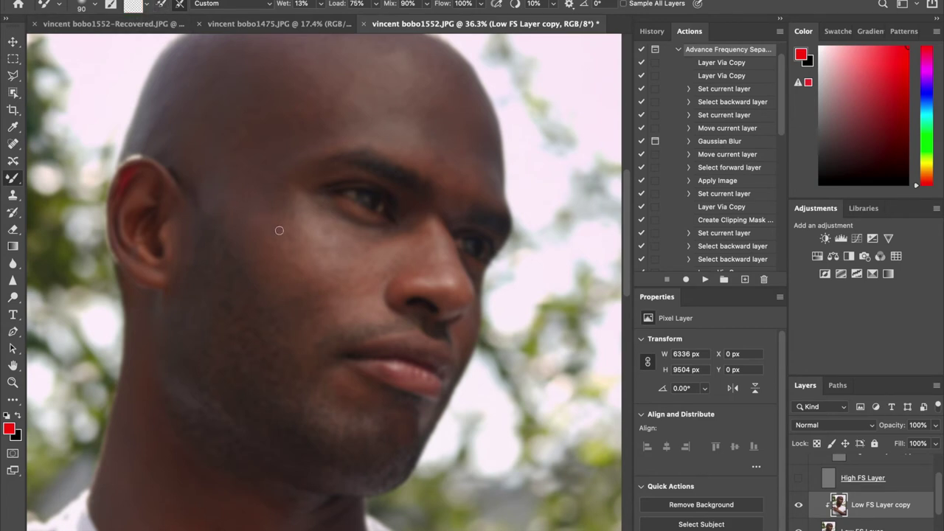
pyautogui.press(']')
pyautogui.press(']')
pyautogui.press(']')
pyautogui.press(']')
pyautogui.press(']')
pyautogui.press(']')
pyautogui.press(']')
pyautogui.press('[')
pyautogui.click(320, 6)
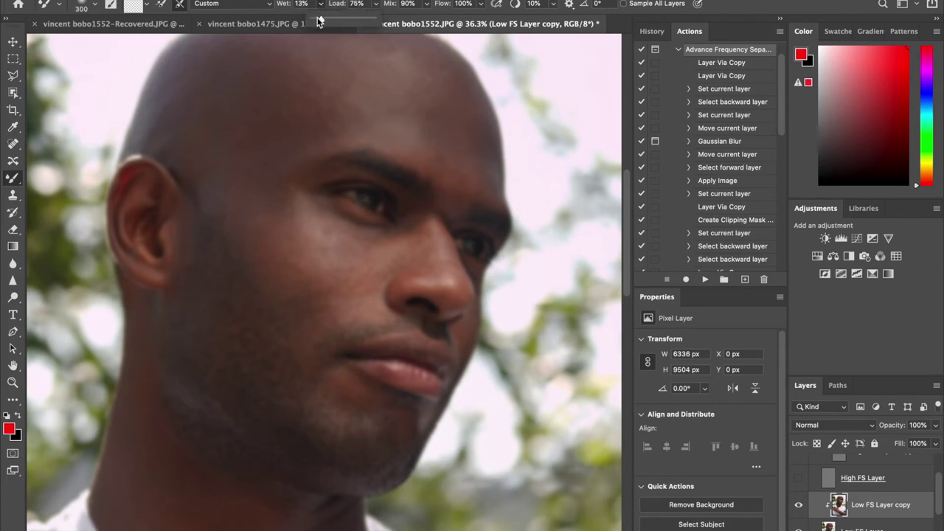
pyautogui.moveTo(319, 20); pyautogui.dragTo(318, 21)
pyautogui.click(483, 6)
pyautogui.moveTo(484, 20); pyautogui.dragTo(411, 20)
pyautogui.click(426, 5)
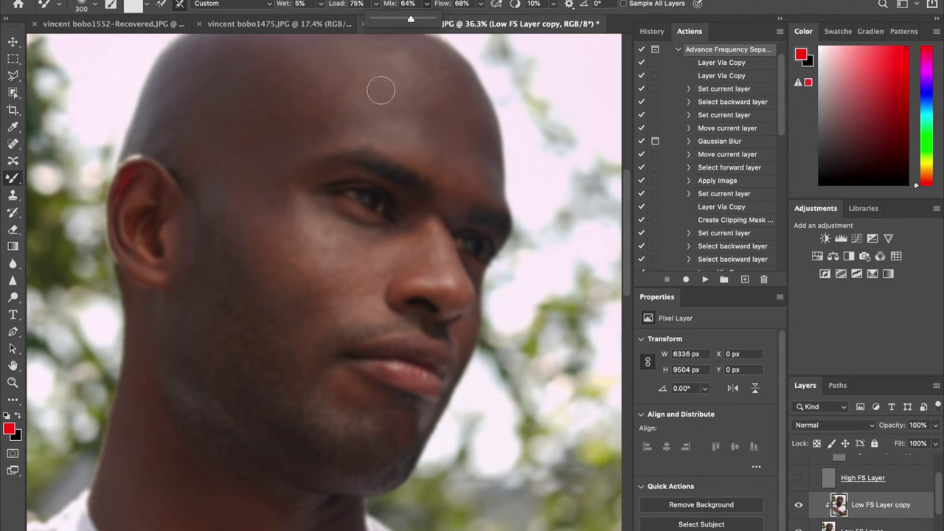
# Blend the skin on Low FS Layer copy at brush size 300–500, then show High FS Layer again
pyautogui.press(']')
pyautogui.press(']')
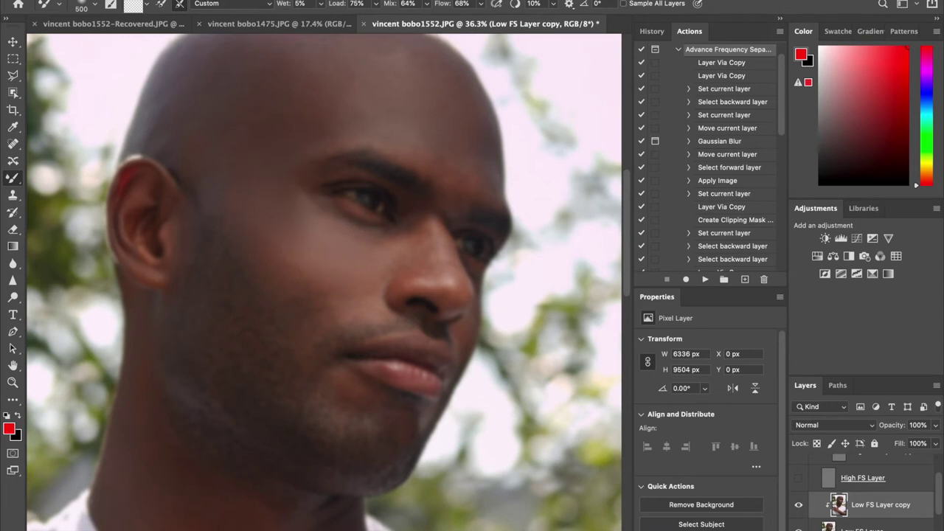
pyautogui.press('[')
pyautogui.press('[')
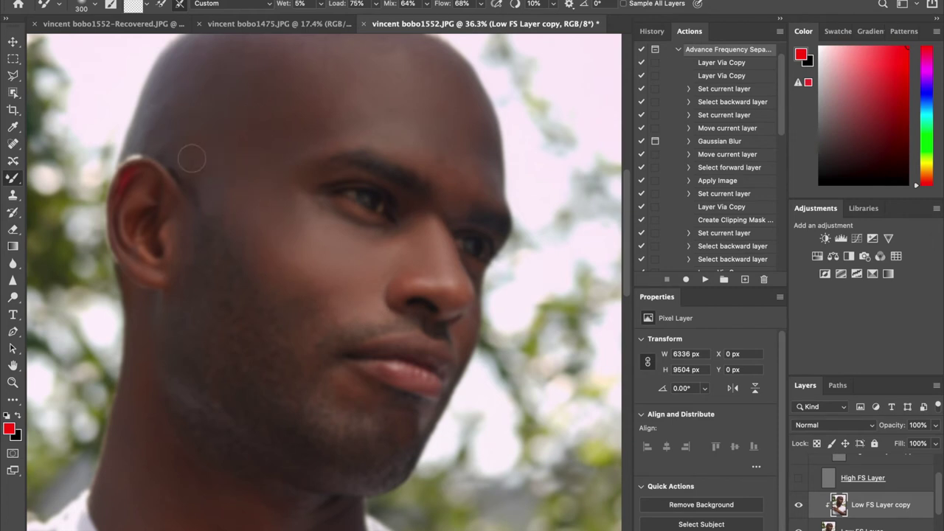
pyautogui.click(799, 478)
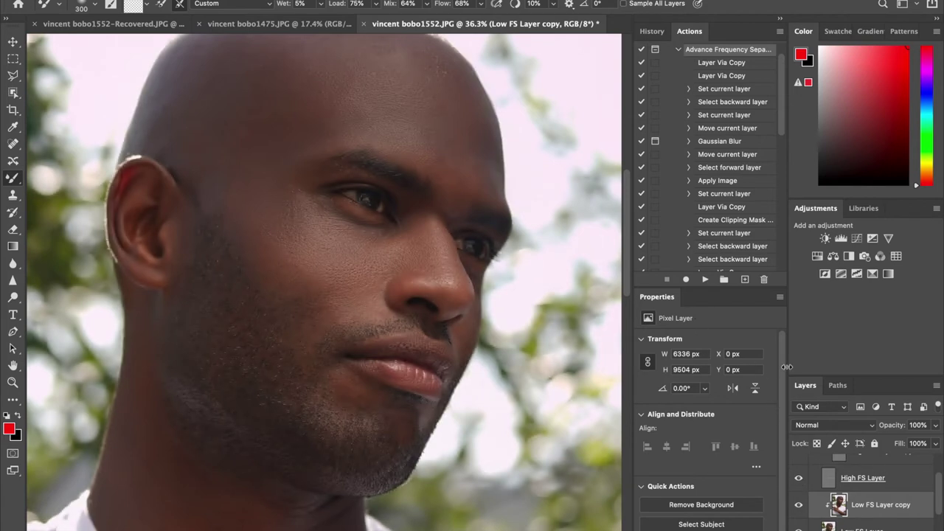
# Hide and re-show the frequency separation group to compare before and after
pyautogui.moveTo(941, 474); pyautogui.dragTo(939, 460)
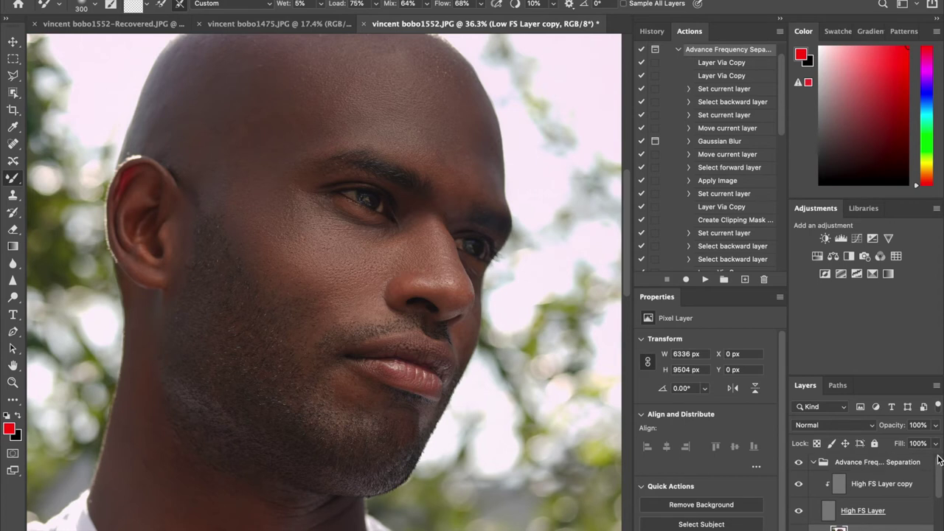
pyautogui.click(799, 463)
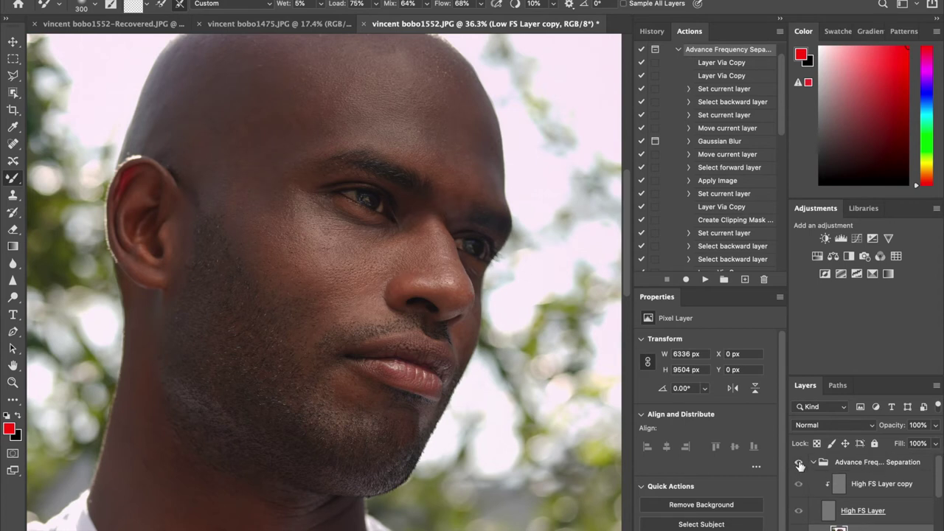
pyautogui.click(800, 464)
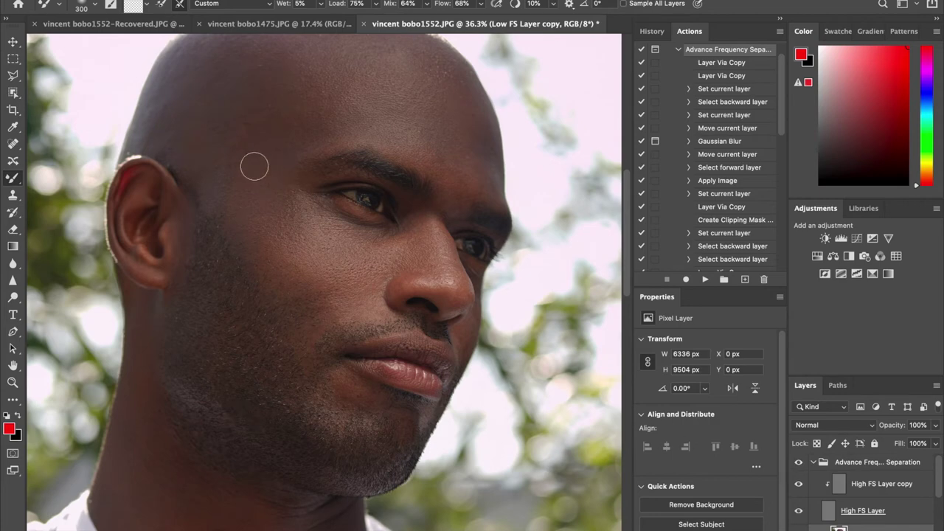
# Zoom out and fit the whole portrait in the window
pyautogui.click(12, 383)
pyautogui.keyDown('alt'); pyautogui.click(305, 358); pyautogui.keyUp('alt')
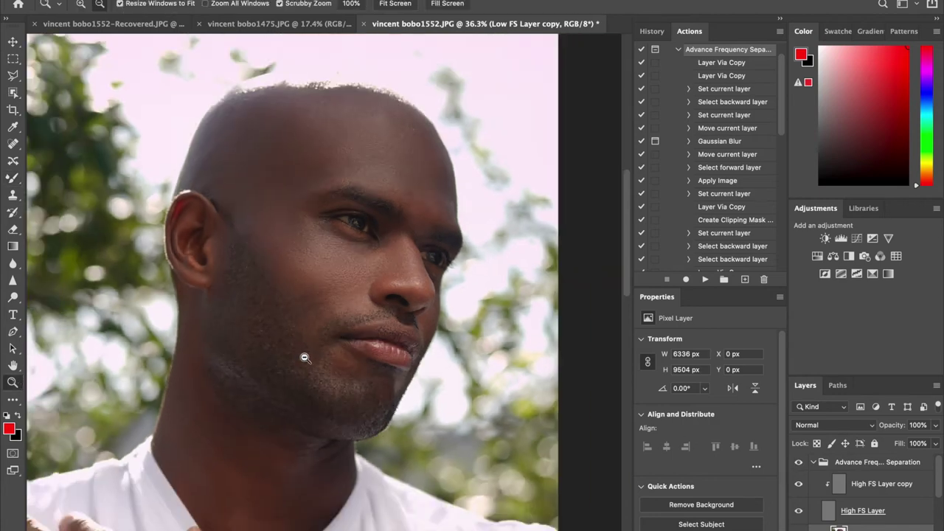
pyautogui.keyDown('alt'); pyautogui.click(304, 373); pyautogui.keyUp('alt')
pyautogui.keyDown('alt'); pyautogui.click(295, 435); pyautogui.keyUp('alt')
pyautogui.keyDown('alt'); pyautogui.click(369, 310); pyautogui.keyUp('alt')
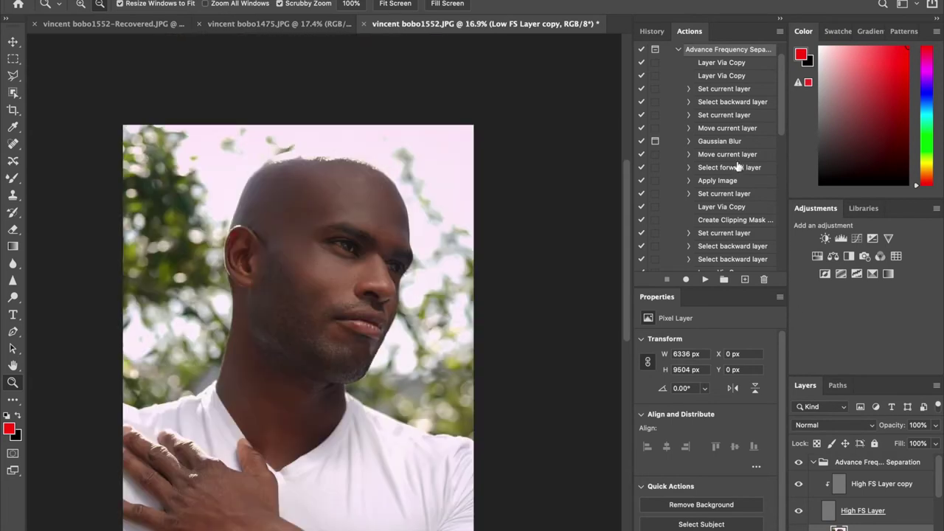
pyautogui.click(408, 4)
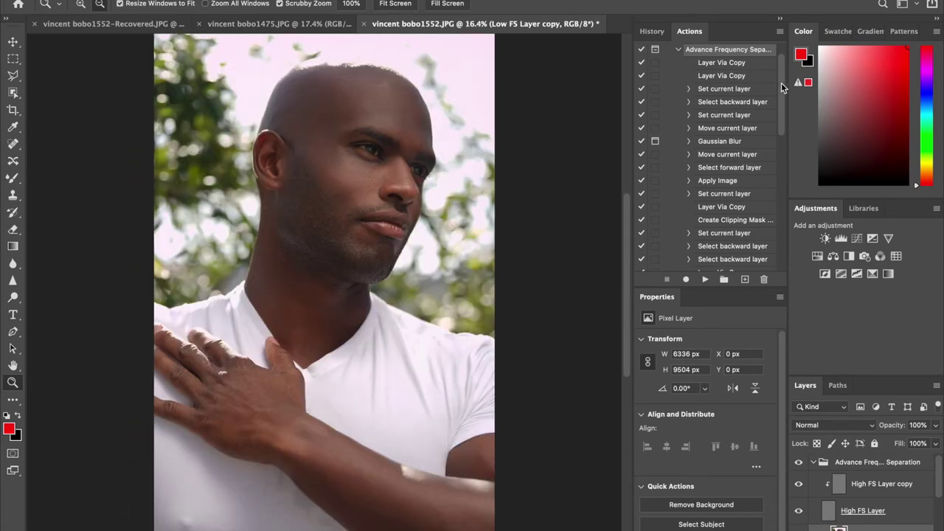
# View the original via the History snapshot, return to the latest state, and select the Background layer
pyautogui.click(652, 31)
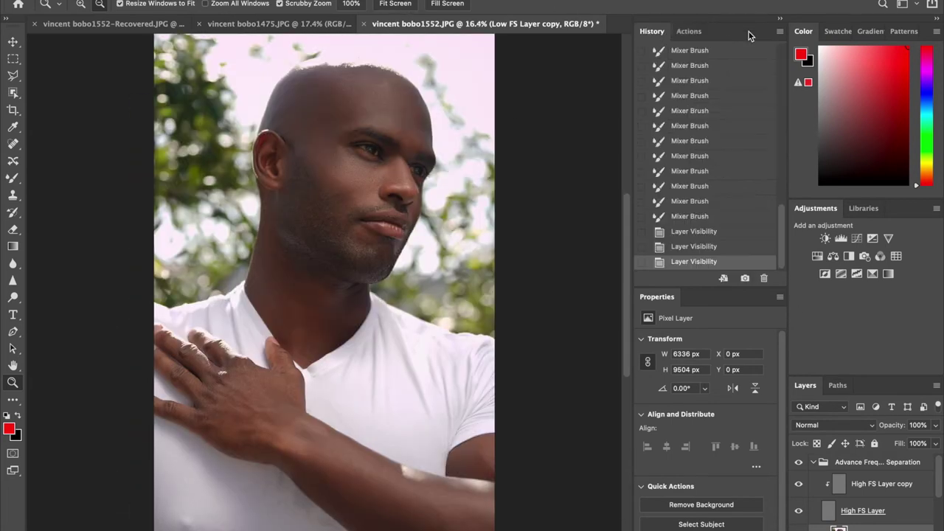
pyautogui.click(783, 58)
pyautogui.click(714, 64)
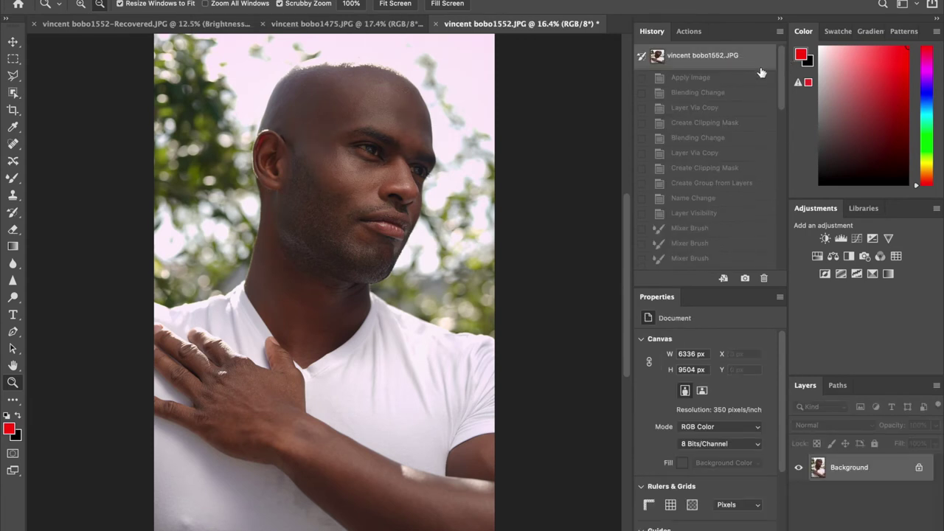
pyautogui.moveTo(780, 86); pyautogui.dragTo(807, 272)
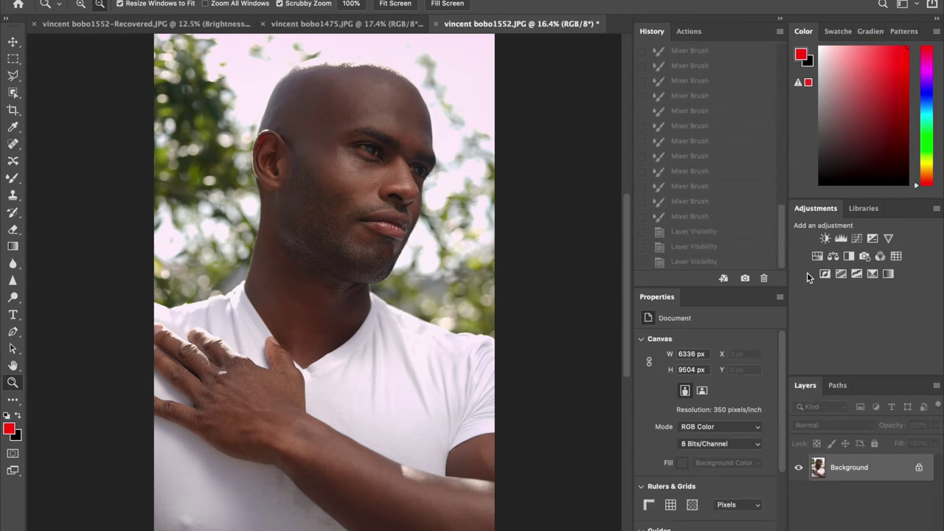
pyautogui.click(742, 261)
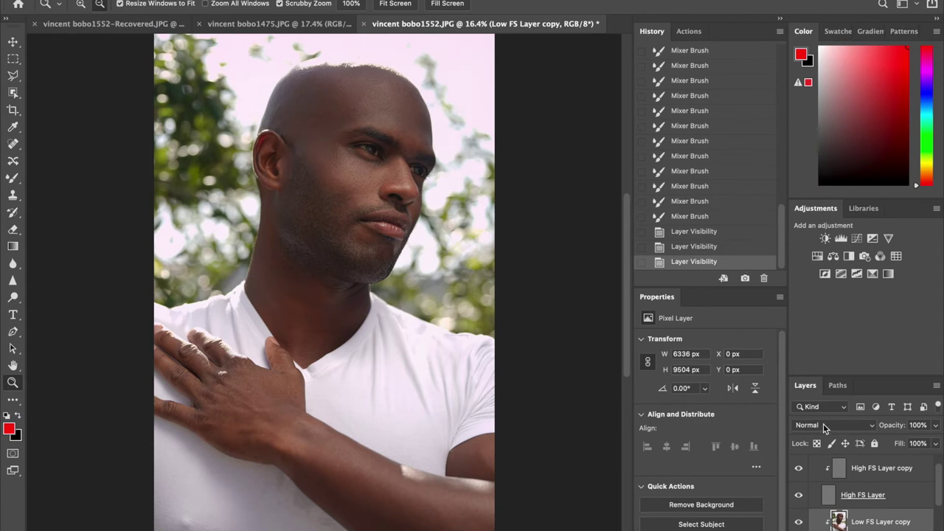
pyautogui.moveTo(940, 480); pyautogui.dragTo(933, 524)
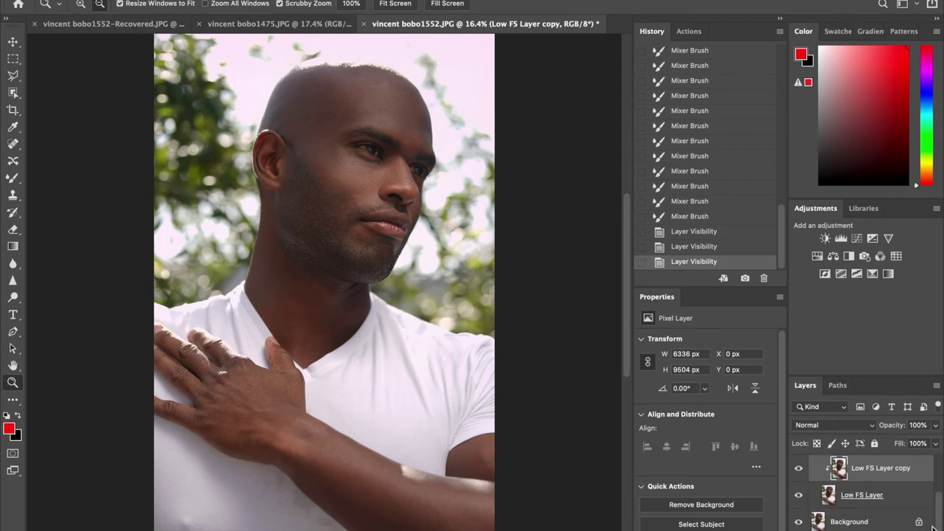
pyautogui.click(892, 519)
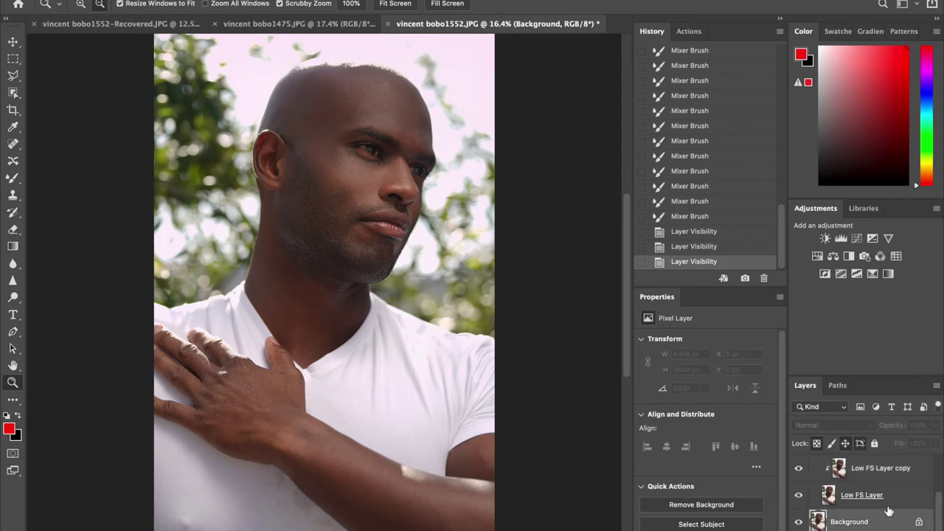
# Heal a shirt spot with the Content-Aware Spot Healing Brush and flatten the image
pyautogui.click(12, 144)
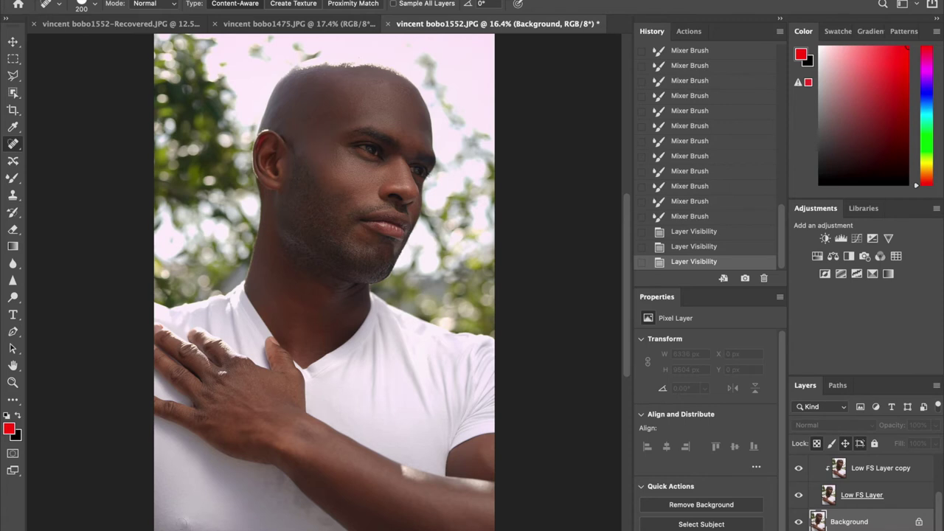
pyautogui.click(202, 495)
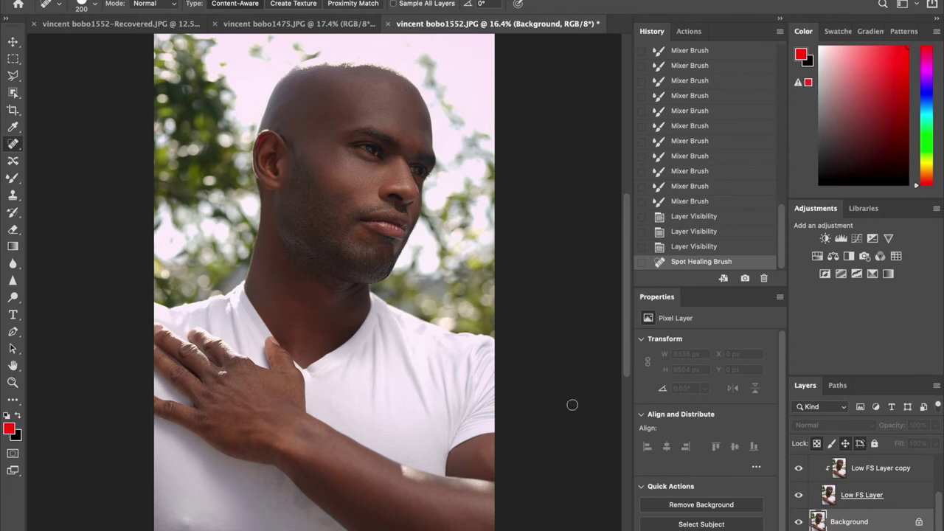
pyautogui.rightClick(855, 527)
pyautogui.press('Escape')
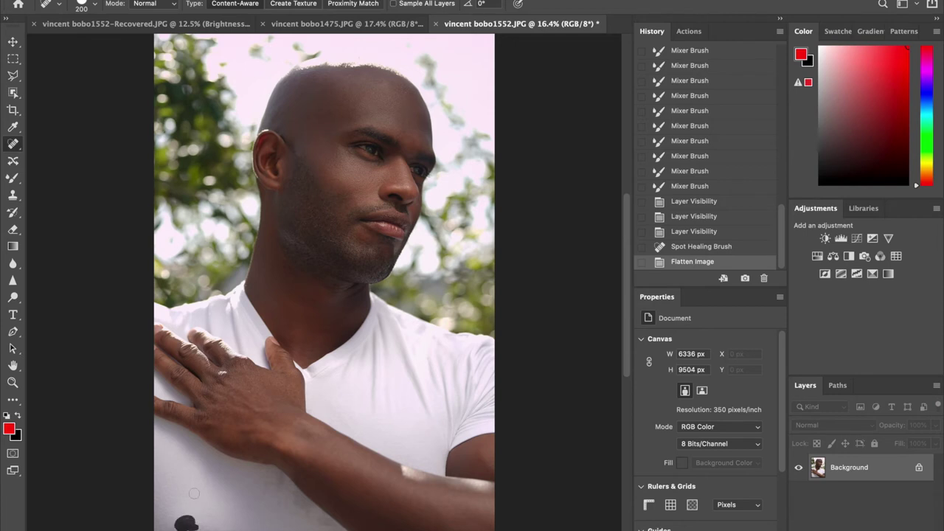
# Heal blemishes on the shirt bottom, neck, face, forehead, near the eye and eyebrow
pyautogui.click(186, 523)
pyautogui.click(302, 301)
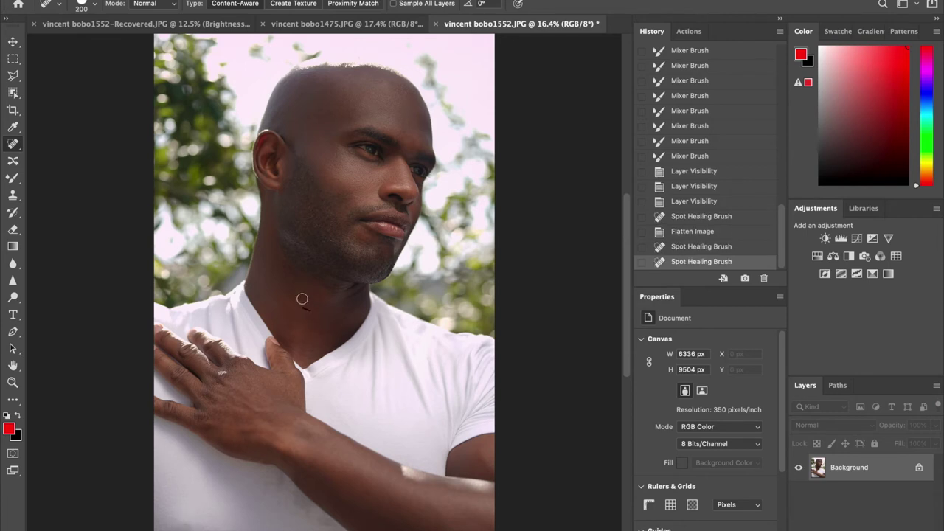
pyautogui.click(304, 303)
pyautogui.click(323, 193)
pyautogui.click(413, 136)
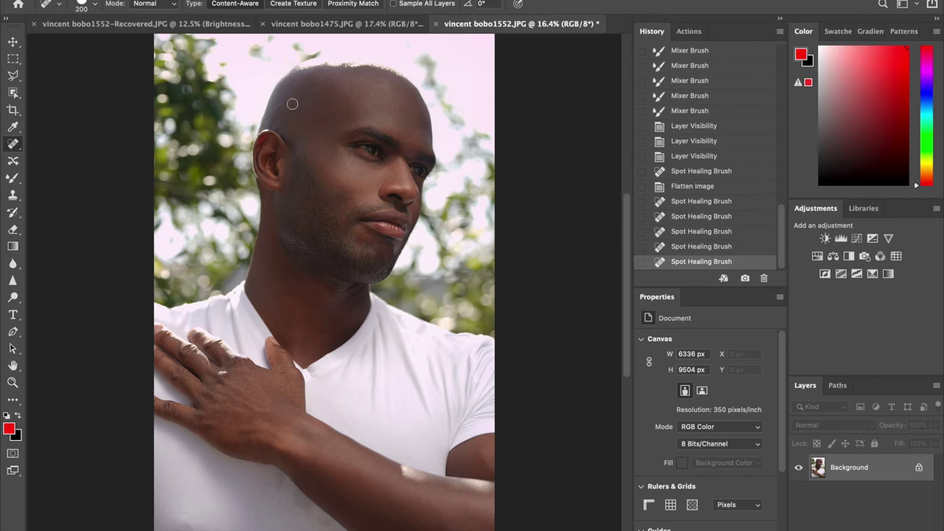
pyautogui.click(395, 155)
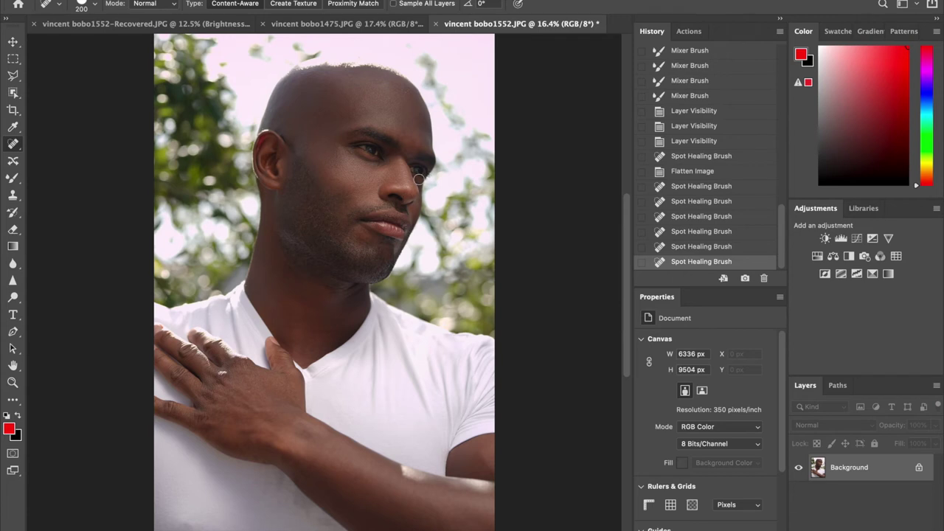
pyautogui.click(356, 204)
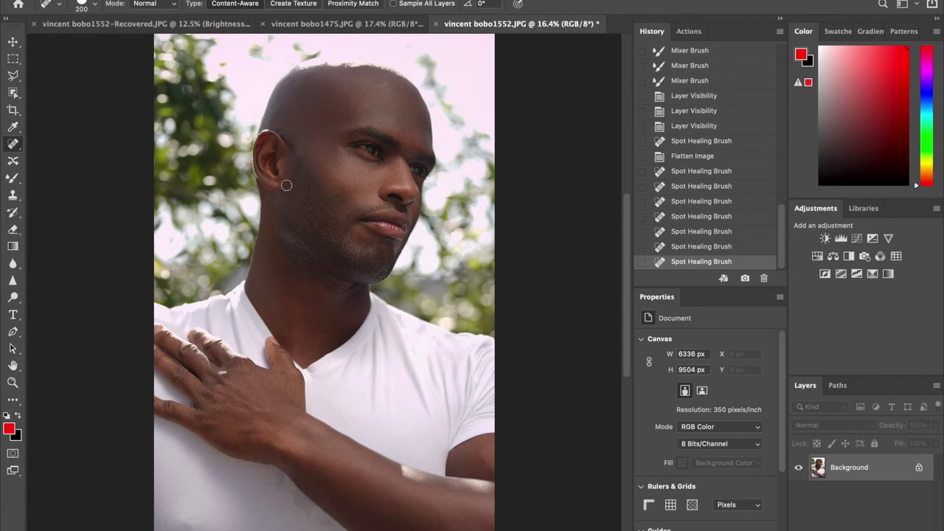
pyautogui.click(337, 150)
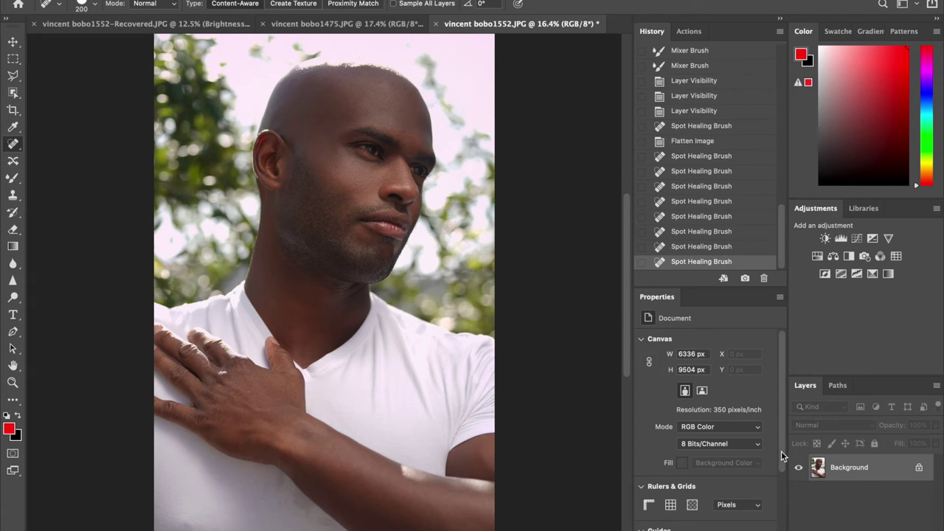
pyautogui.click(690, 33)
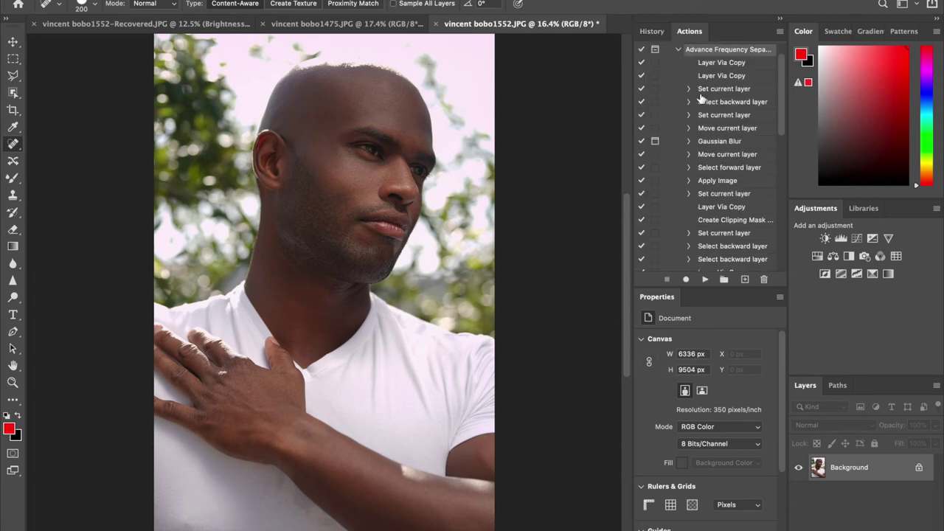
# Run the Skin Smoothening FS action on the portrait
pyautogui.click(678, 50)
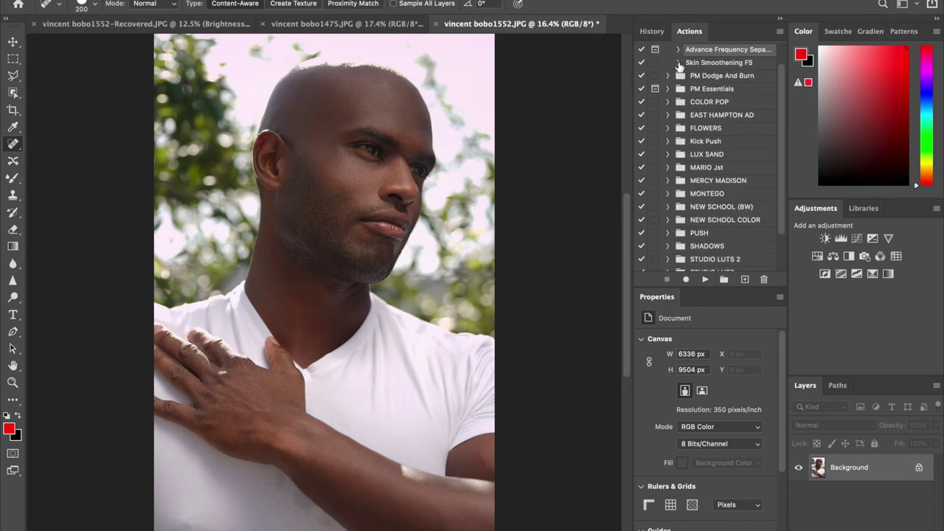
pyautogui.click(678, 62)
pyautogui.click(705, 65)
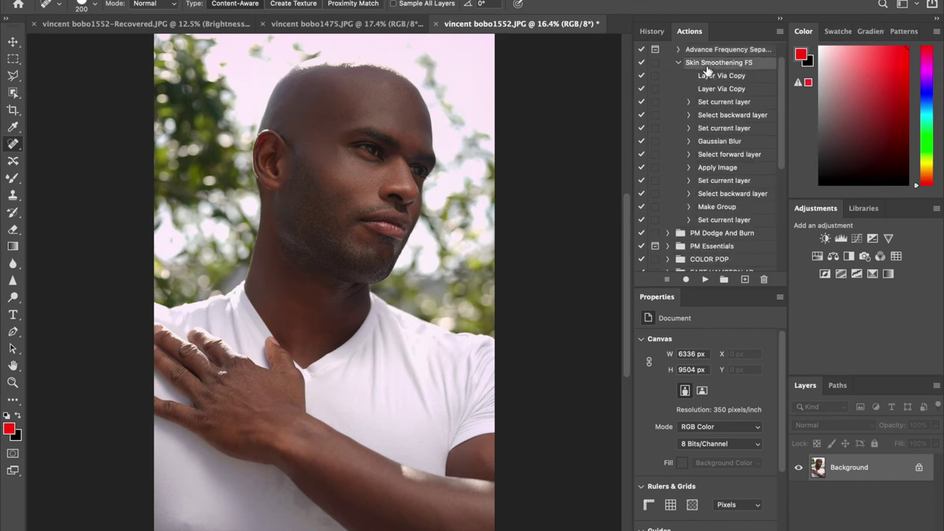
pyautogui.click(707, 281)
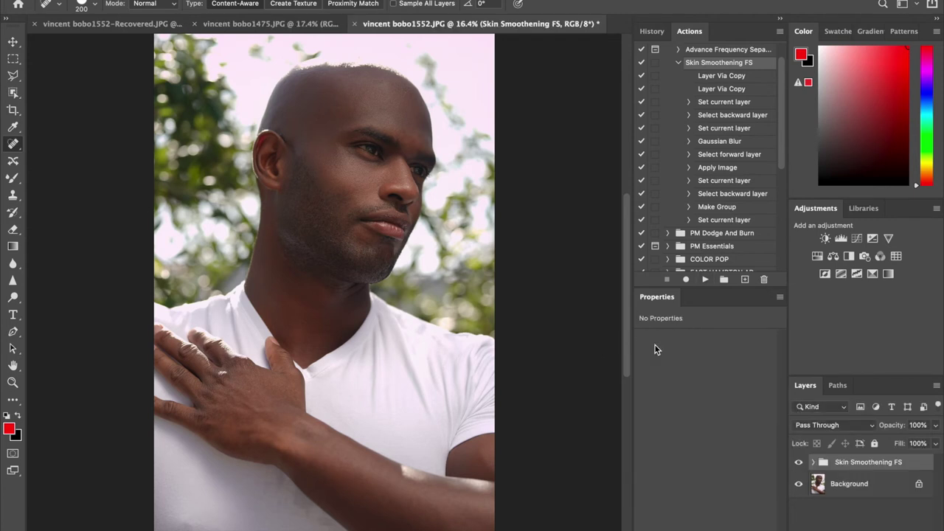
# Blend the Low Layer with a size-600 Mixer Brush and compare the group on and off
pyautogui.click(814, 462)
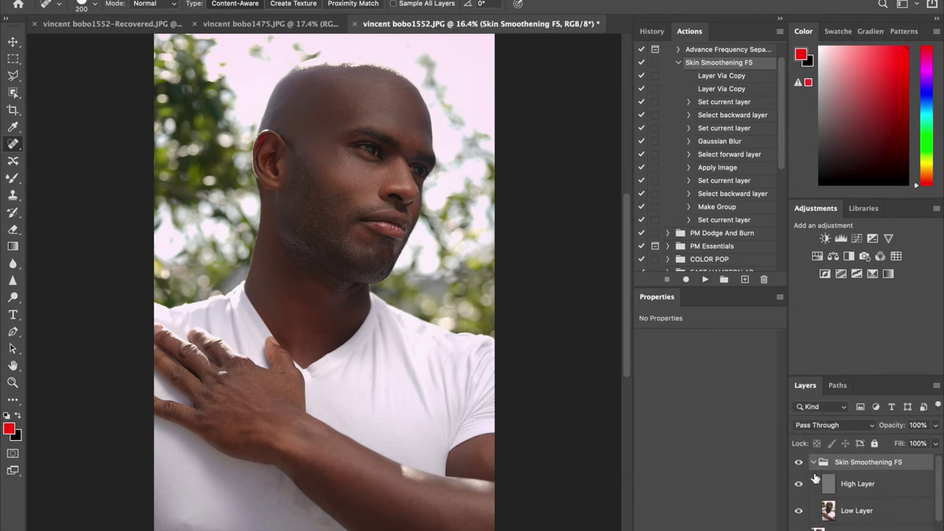
pyautogui.click(851, 509)
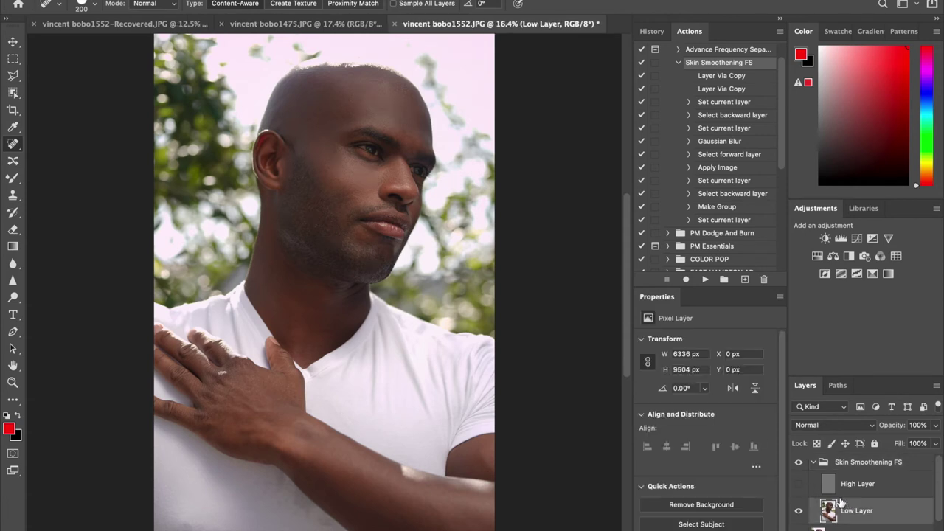
pyautogui.click(13, 178)
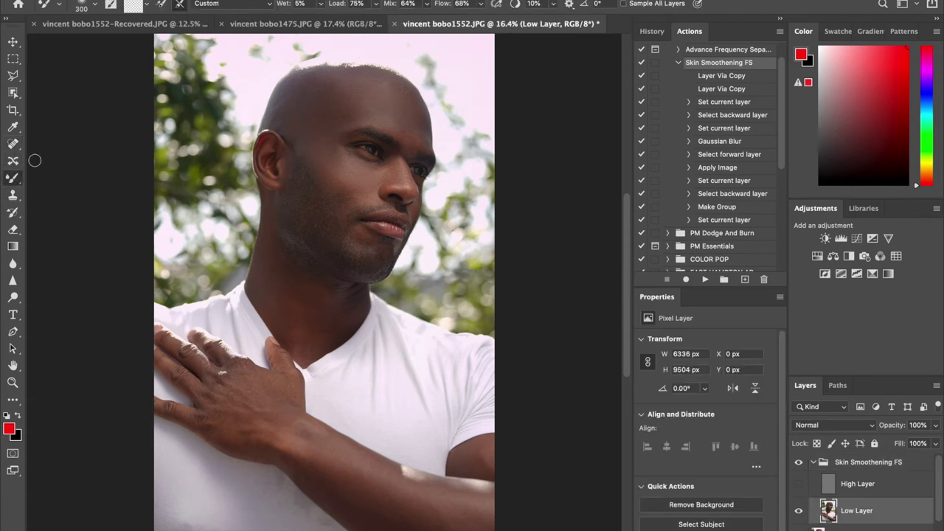
pyautogui.press(']')
pyautogui.press(']')
pyautogui.click(799, 463)
pyautogui.click(799, 464)
pyautogui.click(799, 465)
pyautogui.click(801, 466)
pyautogui.click(799, 464)
# Flatten all layers into a single Background layer
pyautogui.scroll(-1, 939, 470)
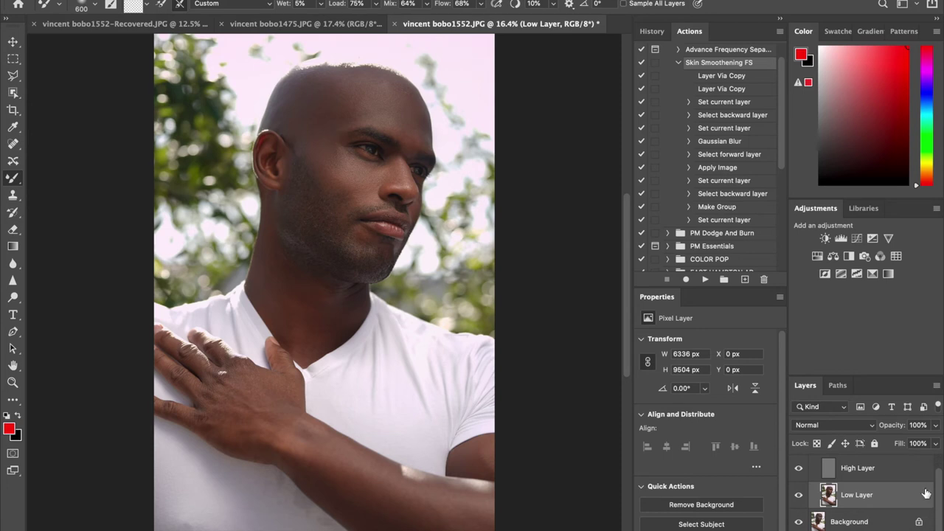
pyautogui.click(889, 519)
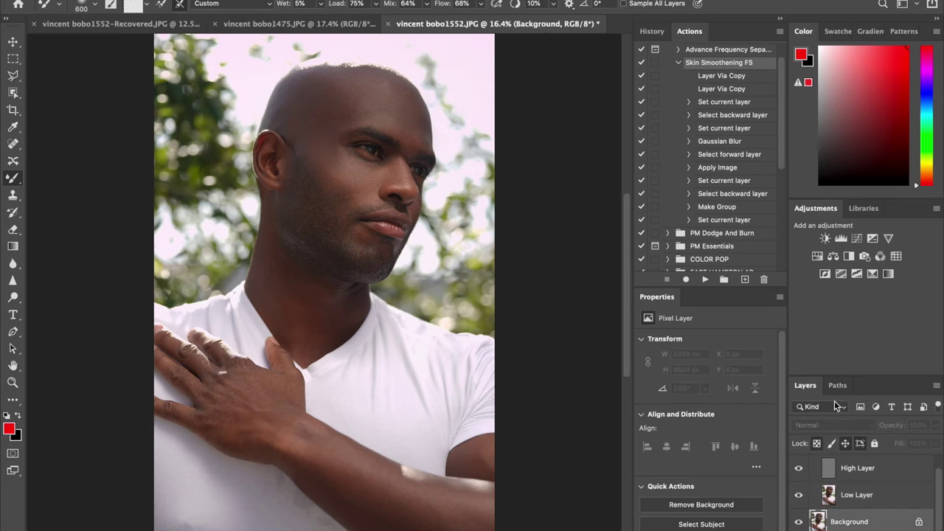
pyautogui.rightClick(856, 522)
pyautogui.click(839, 510)
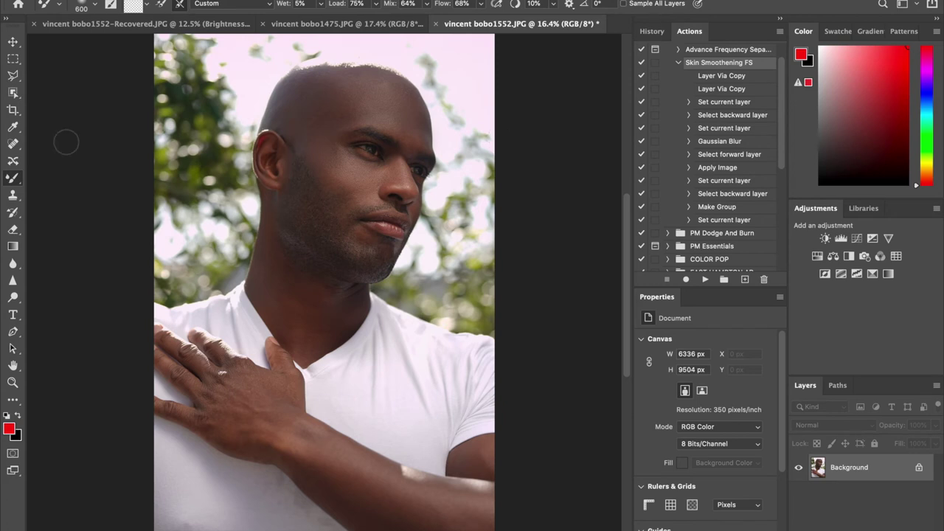
# Patch the forehead blemish with clean skin, then add a Black & White adjustment layer
pyautogui.click(14, 145)
pyautogui.rightClick(19, 151)
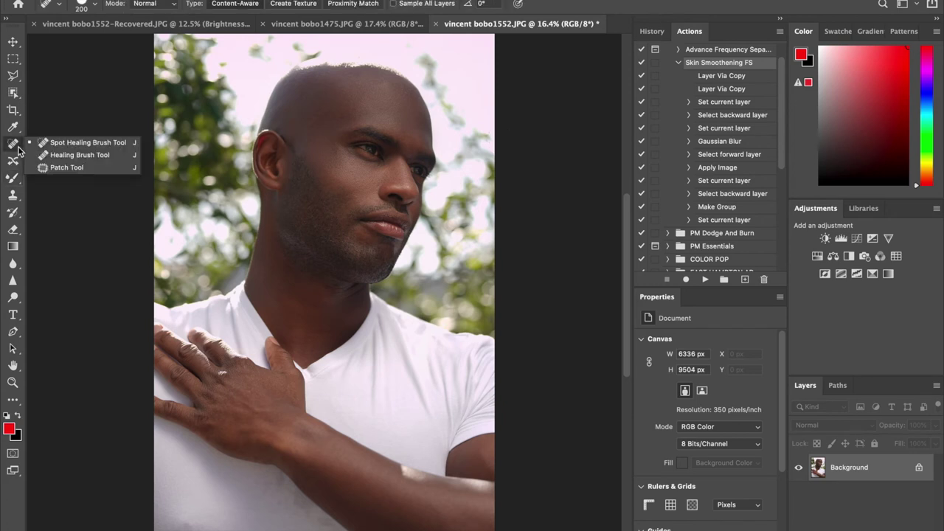
pyautogui.click(53, 166)
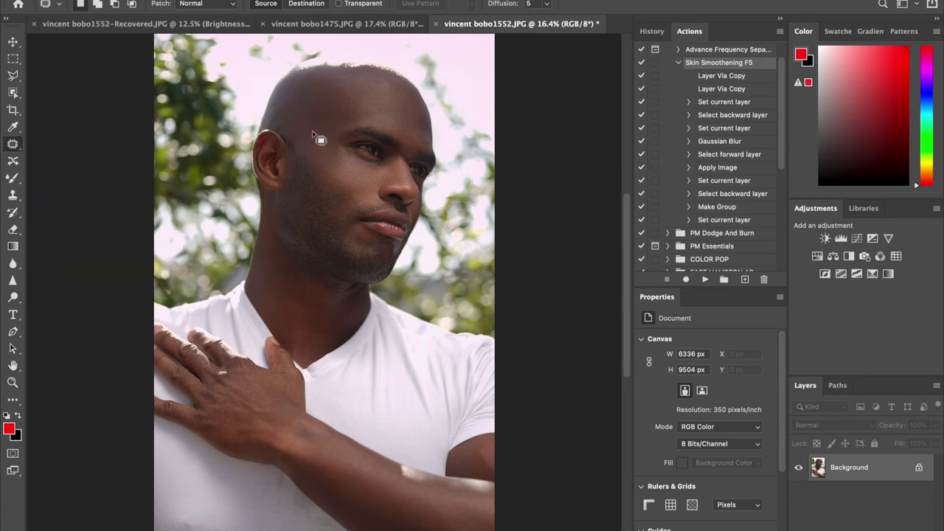
pyautogui.moveTo(316, 135)
pyautogui.mouseDown()
pyautogui.moveTo(310, 120)
pyautogui.moveTo(303, 141)
pyautogui.moveTo(322, 139)
pyautogui.moveTo(310, 135)
pyautogui.mouseUp()
pyautogui.moveTo(316, 137); pyautogui.dragTo(317, 137)
pyautogui.hotkey('ctrl', 'd')
pyautogui.click(849, 257)
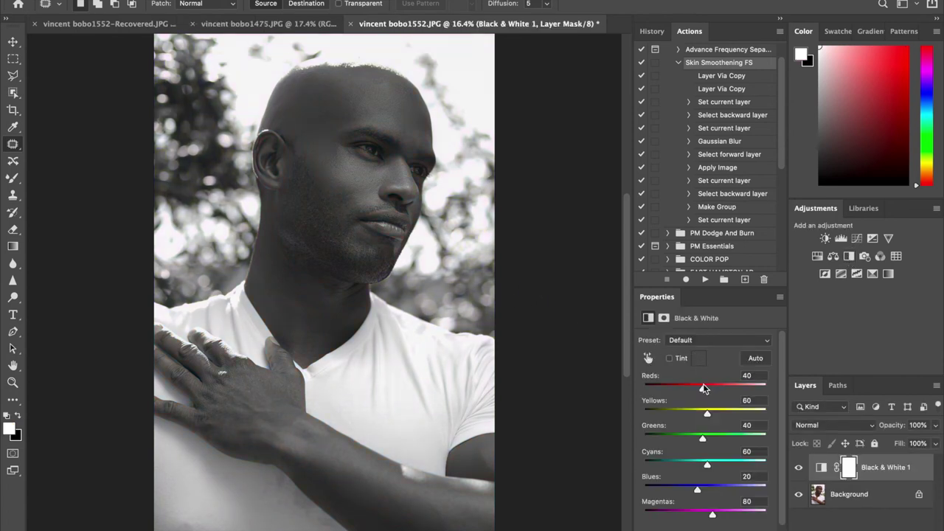
# Tweak the Reds and add Brightness/Contrast at Brightness 52, Contrast 49
pyautogui.moveTo(705, 389); pyautogui.dragTo(698, 390)
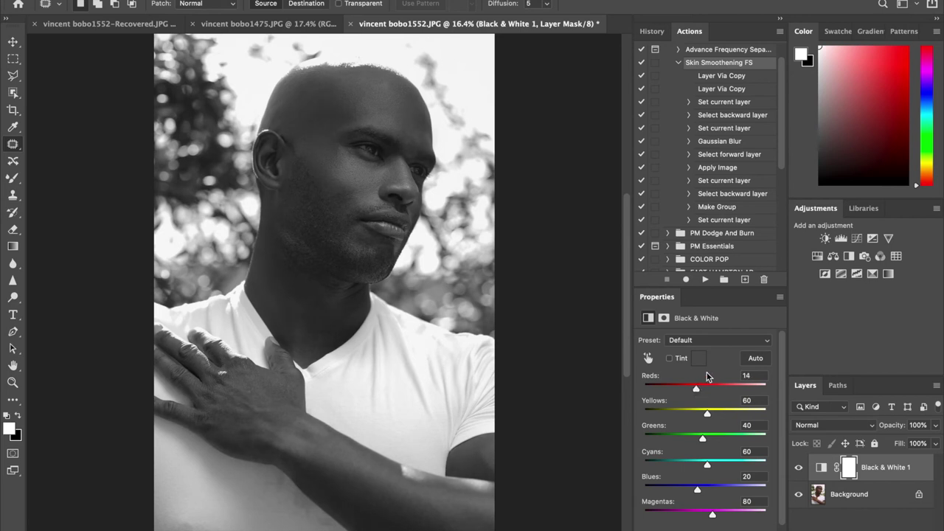
pyautogui.click(826, 238)
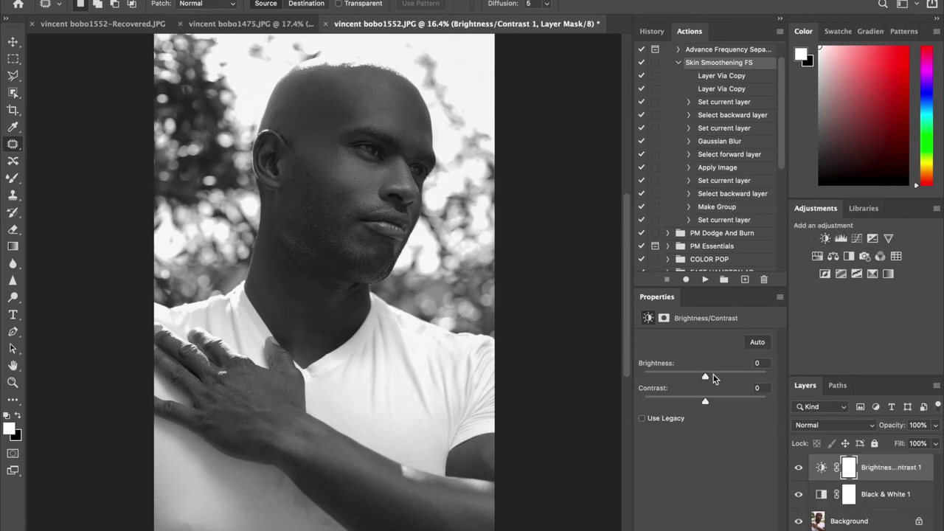
pyautogui.moveTo(705, 377); pyautogui.dragTo(727, 377)
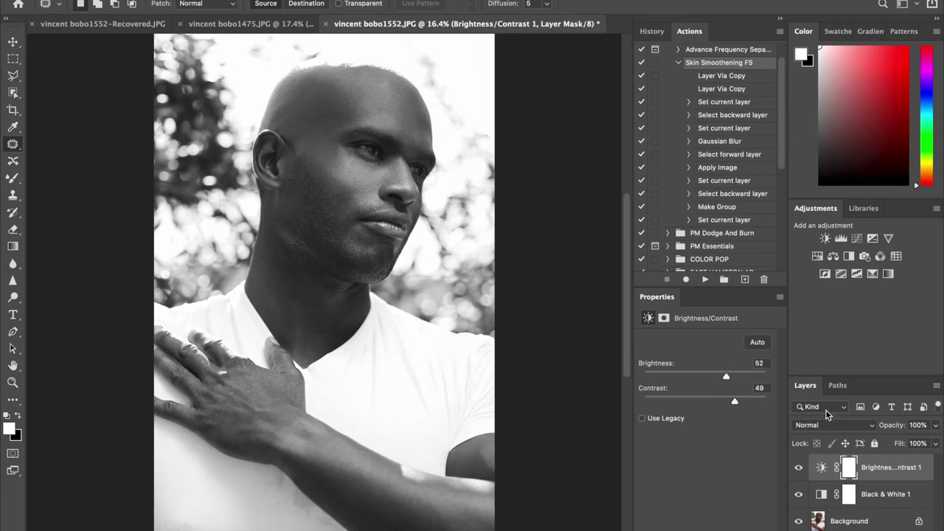
# Compare the Black & White layer on and off, then set its Reds to 35
pyautogui.click(798, 494)
pyautogui.click(798, 492)
pyautogui.click(871, 495)
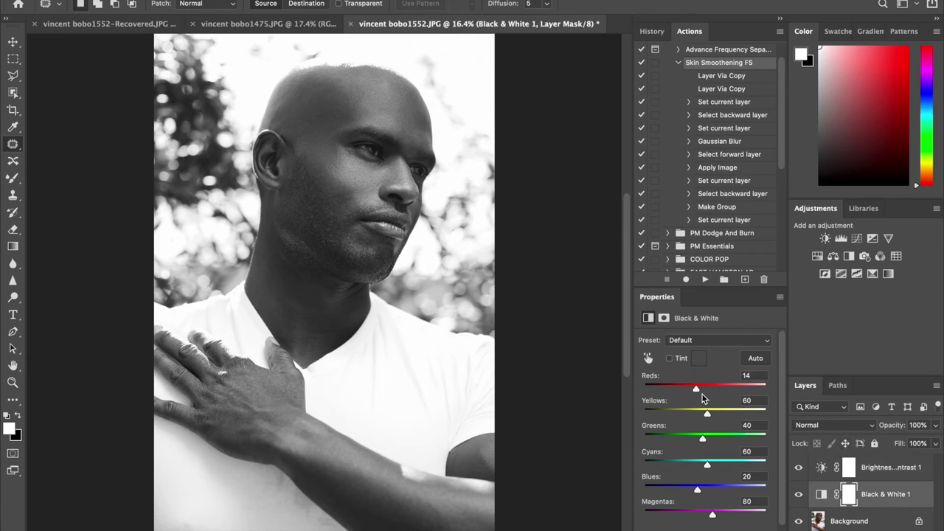
pyautogui.moveTo(696, 389); pyautogui.dragTo(701, 393)
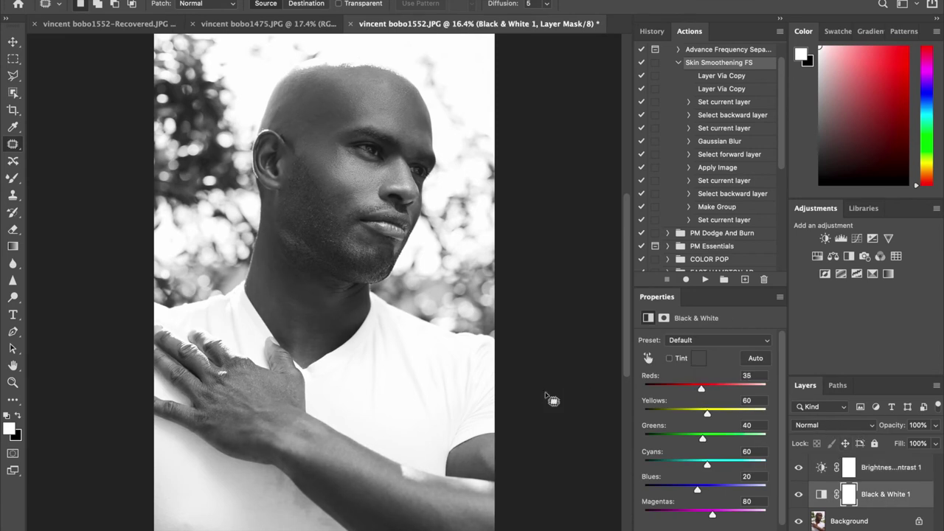
pyautogui.click(15, 382)
# Zoom into the lips and set the Spot Healing Brush to size 10
pyautogui.keyDown('alt'); pyautogui.click(366, 291); pyautogui.keyUp('alt')
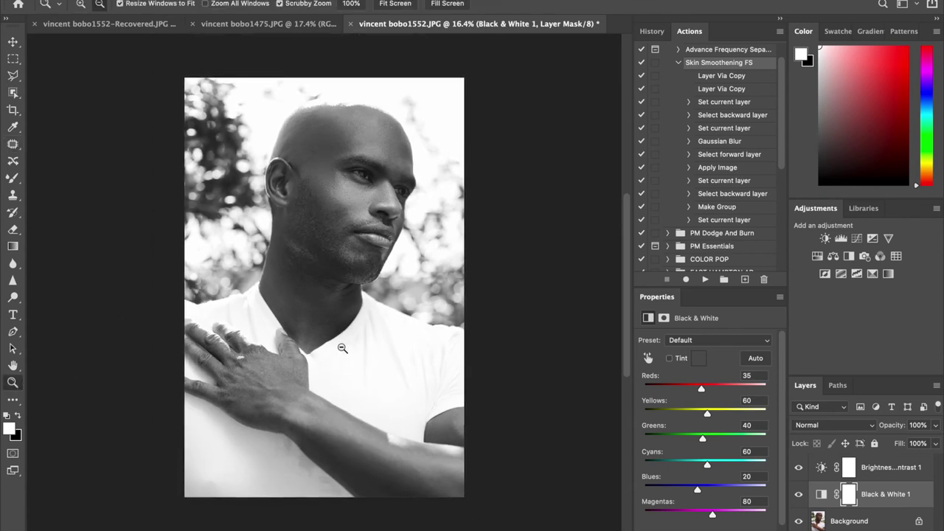
pyautogui.moveTo(342, 347); pyautogui.dragTo(323, 319)
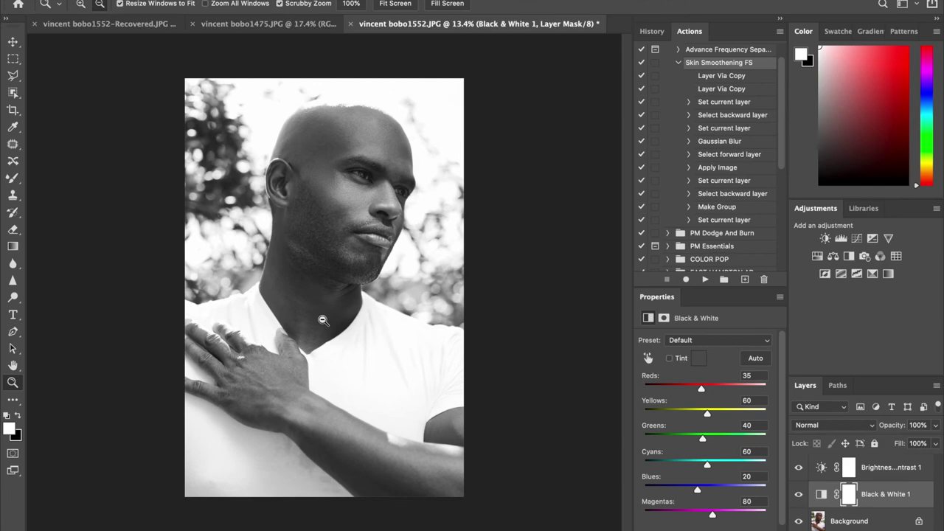
pyautogui.moveTo(380, 170); pyautogui.dragTo(487, 170)
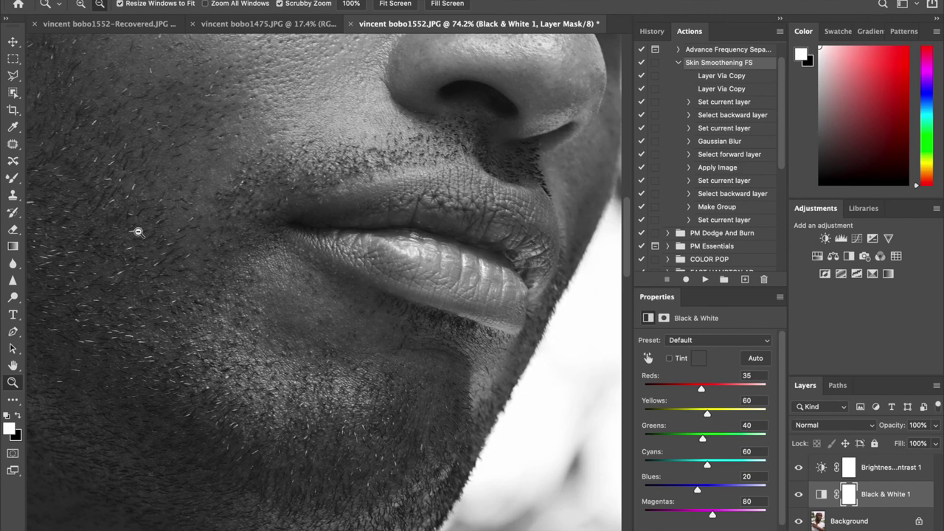
pyautogui.moveTo(135, 228); pyautogui.dragTo(169, 228)
pyautogui.click(13, 145)
pyautogui.rightClick(13, 144)
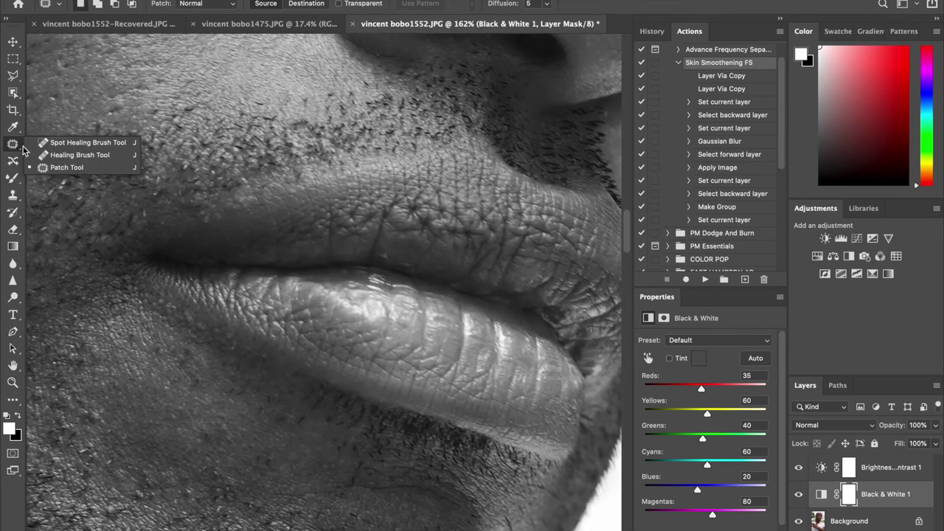
pyautogui.click(74, 142)
pyautogui.press('[')
pyautogui.press('[')
pyautogui.press('[')
pyautogui.press('[')
pyautogui.press('[')
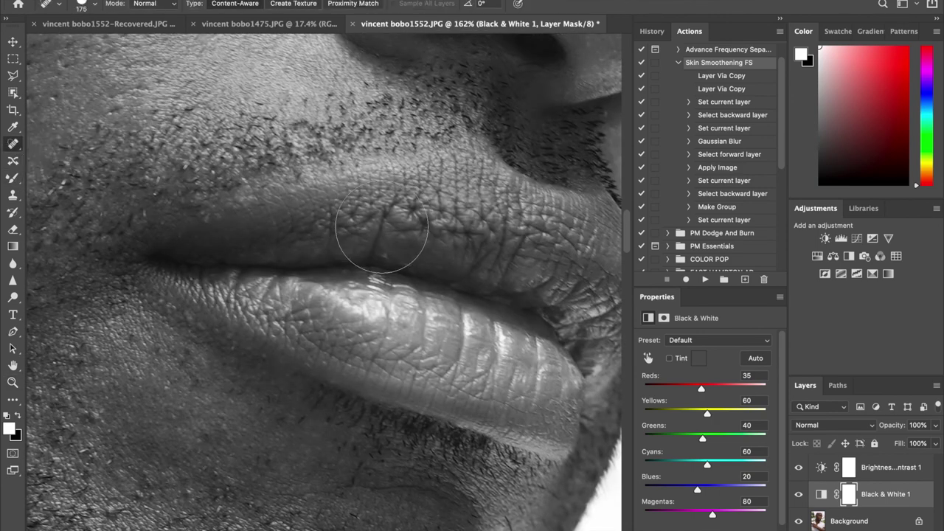
pyautogui.press('[')
pyautogui.press('[')
pyautogui.press('[')
pyautogui.press('[')
pyautogui.press('[')
pyautogui.press('[')
pyautogui.press('[')
pyautogui.press('[')
# Step back in History to the Modify Black & White Layer state and select Background
pyautogui.click(841, 522)
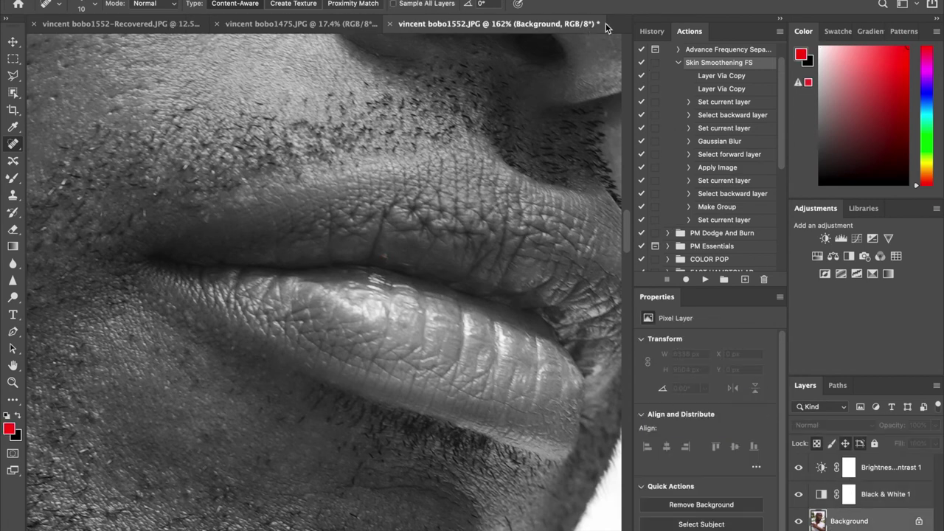
pyautogui.click(652, 31)
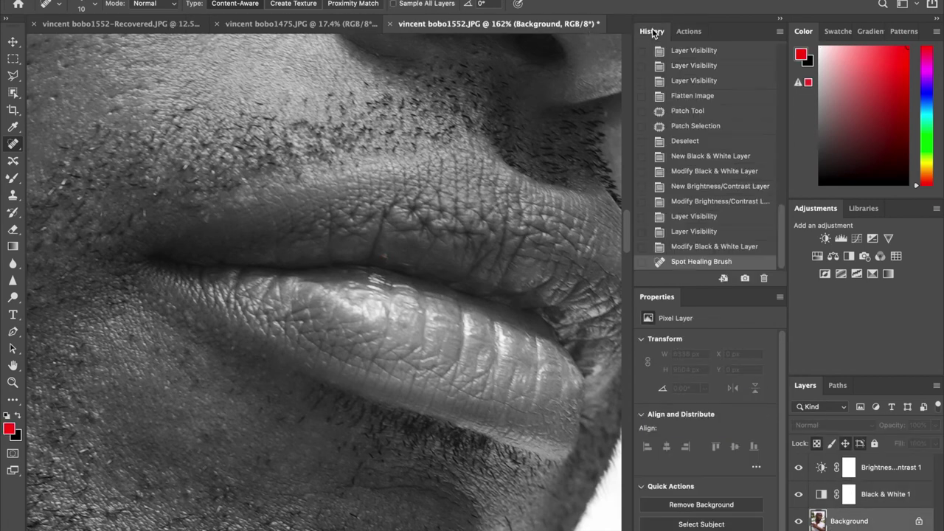
pyautogui.click(697, 235)
pyautogui.click(691, 247)
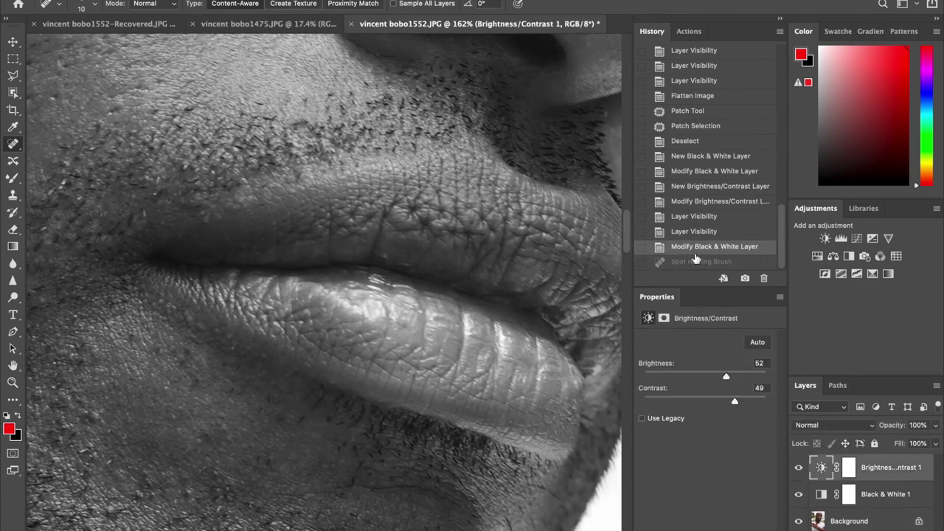
pyautogui.click(838, 521)
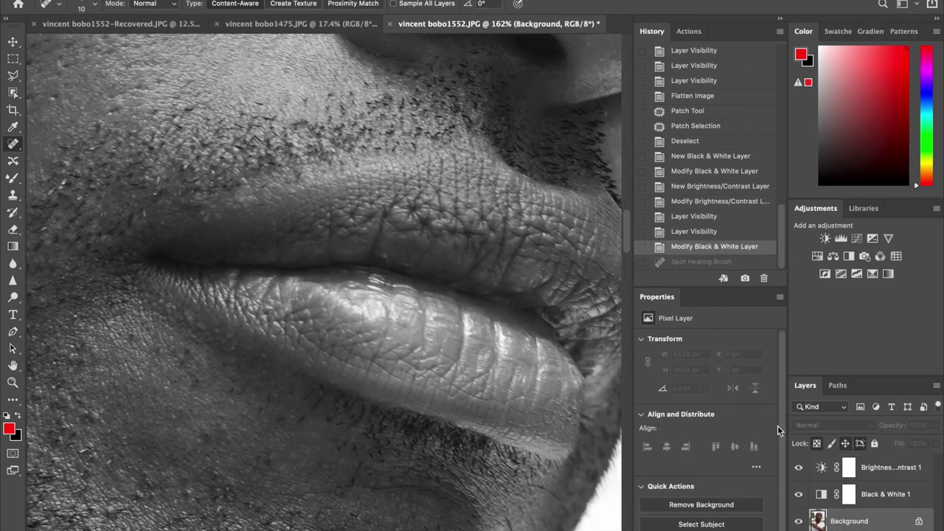
# Heal the dark spots on the lips, brow and eyebrow
pyautogui.click(387, 254)
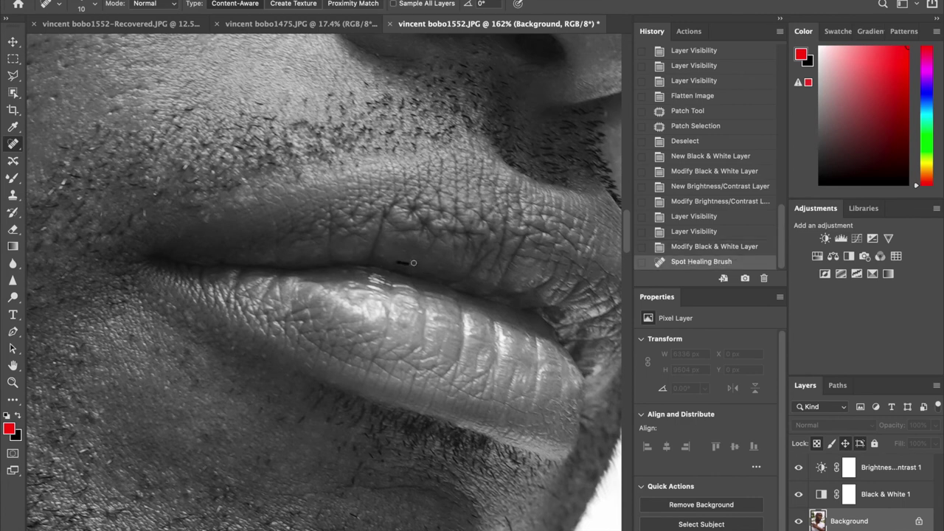
pyautogui.moveTo(396, 262); pyautogui.dragTo(413, 263)
pyautogui.click(381, 257)
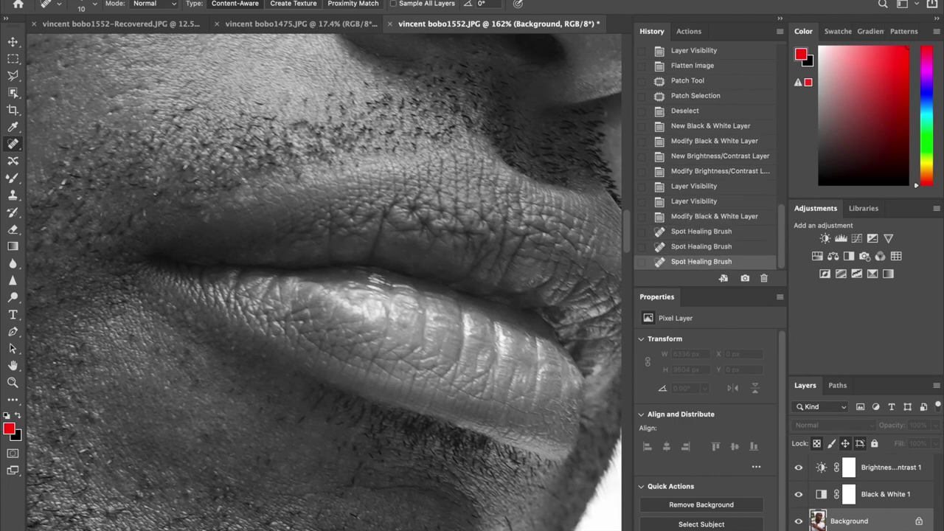
pyautogui.click(403, 326)
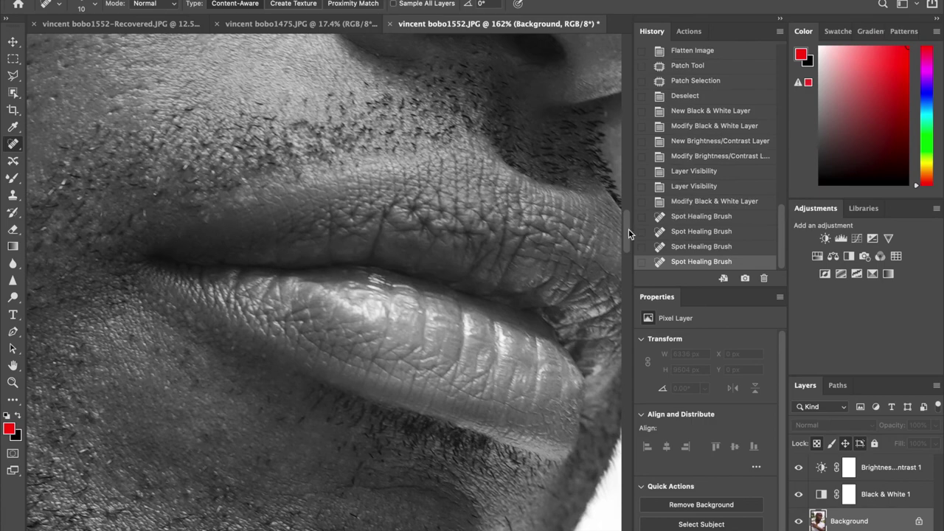
pyautogui.moveTo(628, 229); pyautogui.dragTo(626, 155)
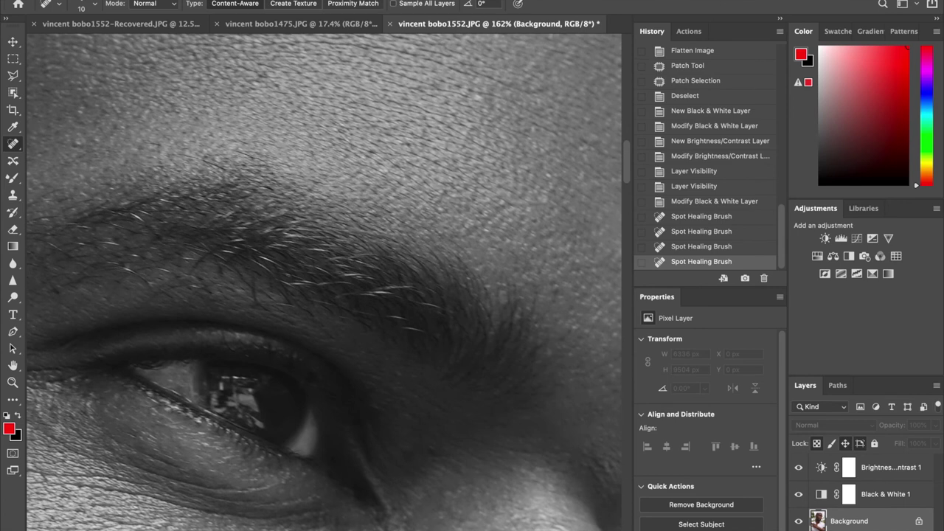
pyautogui.moveTo(205, 160); pyautogui.dragTo(229, 168)
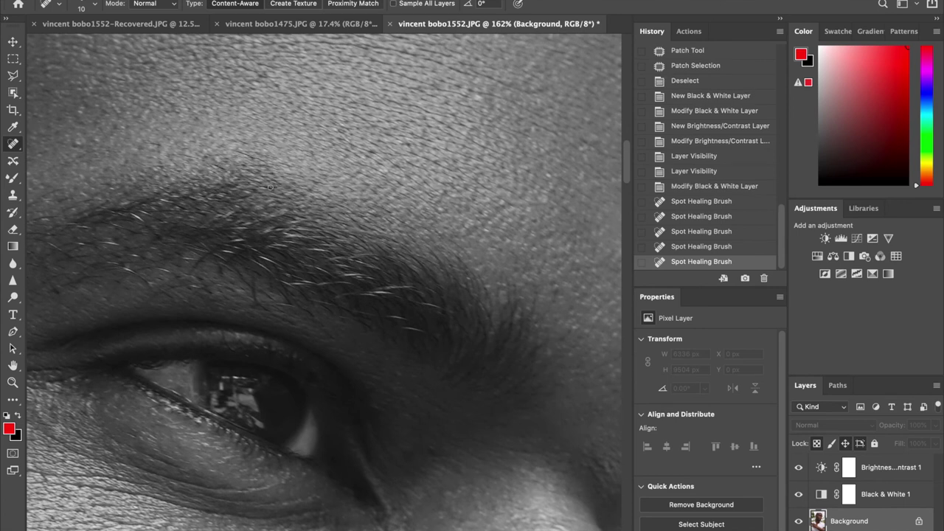
pyautogui.click(270, 188)
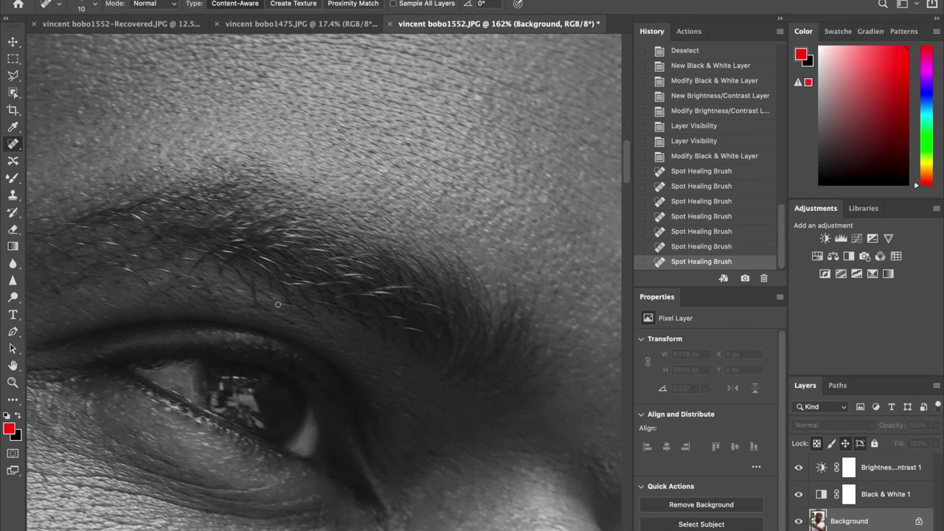
pyautogui.moveTo(313, 305); pyautogui.dragTo(315, 306)
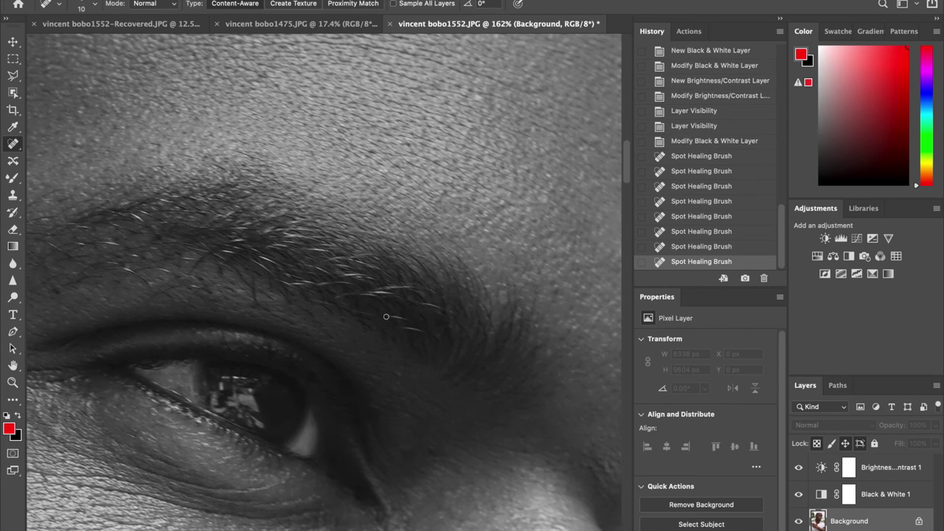
pyautogui.moveTo(405, 322); pyautogui.dragTo(405, 317)
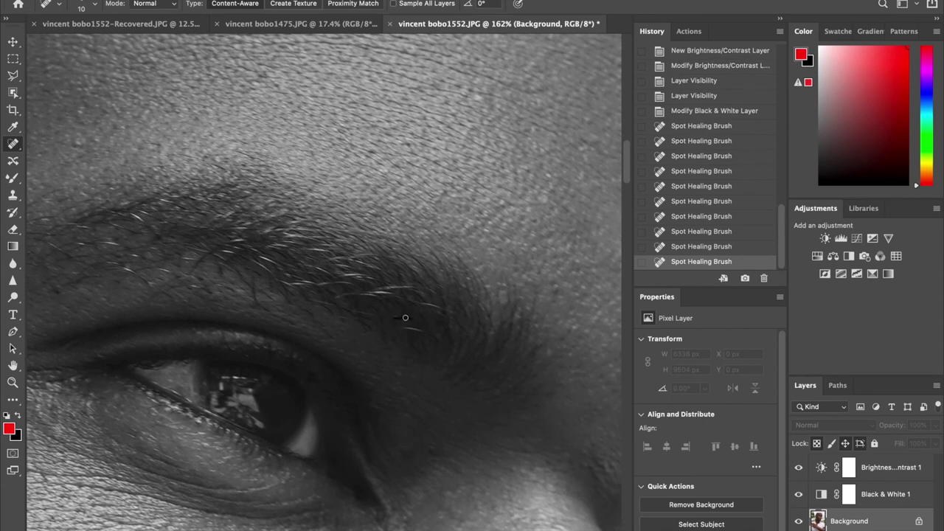
# Fit the whole portrait on screen
pyautogui.click(20, 385)
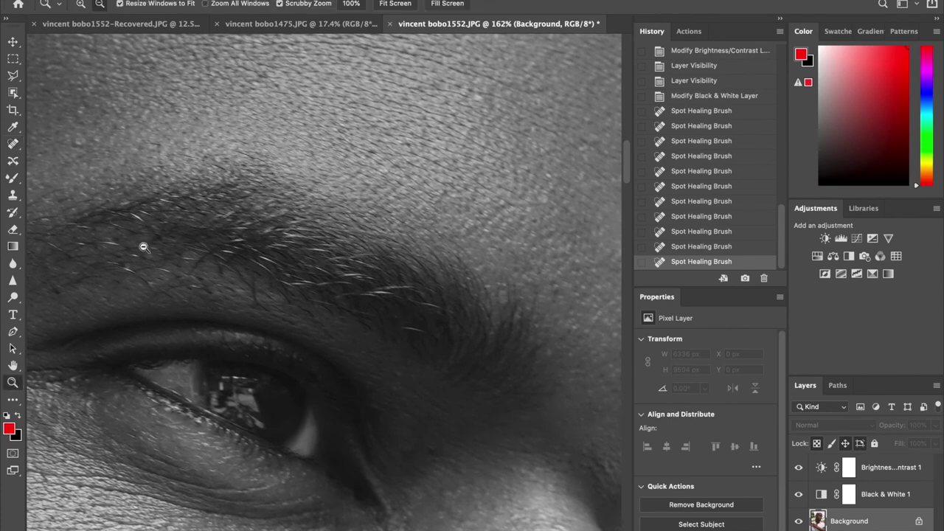
pyautogui.click(395, 4)
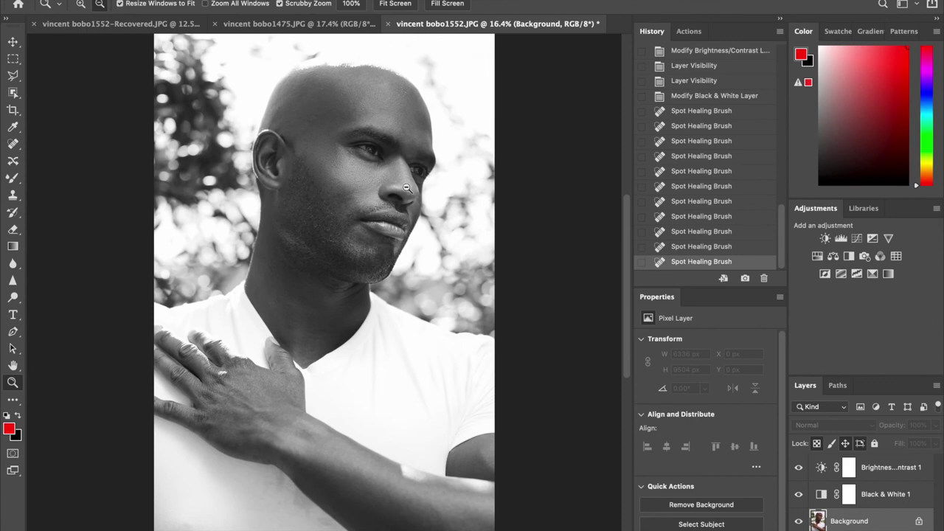
pyautogui.keyDown('alt'); pyautogui.click(398, 210); pyautogui.keyUp('alt')
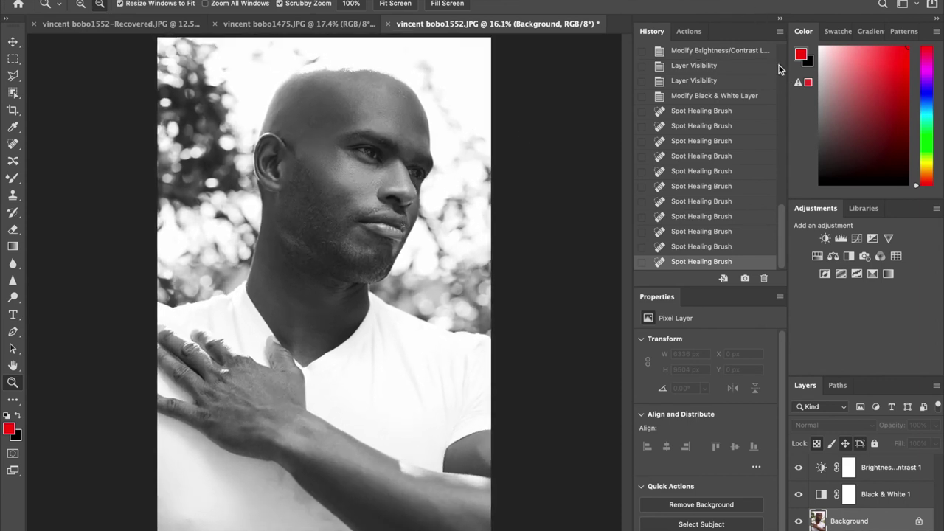
pyautogui.scroll(5, 780, 67)
pyautogui.scroll(10, 785, 152)
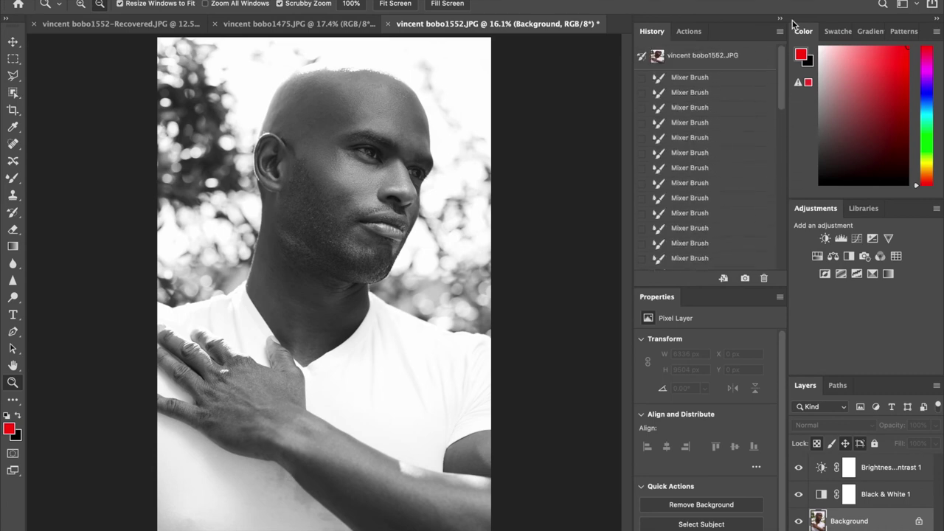
# Compare the original colour photo with the latest retouched black-and-white state, keeping the latter
pyautogui.click(751, 62)
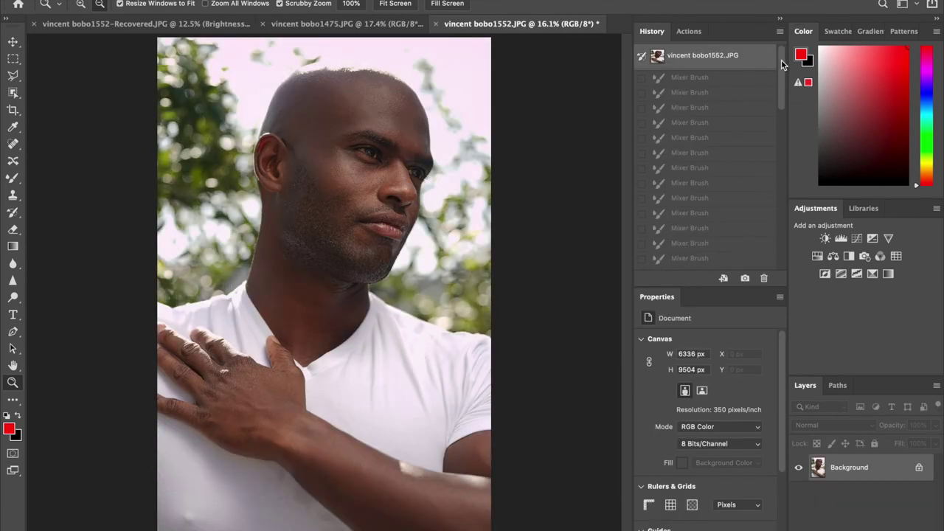
pyautogui.moveTo(784, 65); pyautogui.dragTo(760, 267)
pyautogui.click(743, 260)
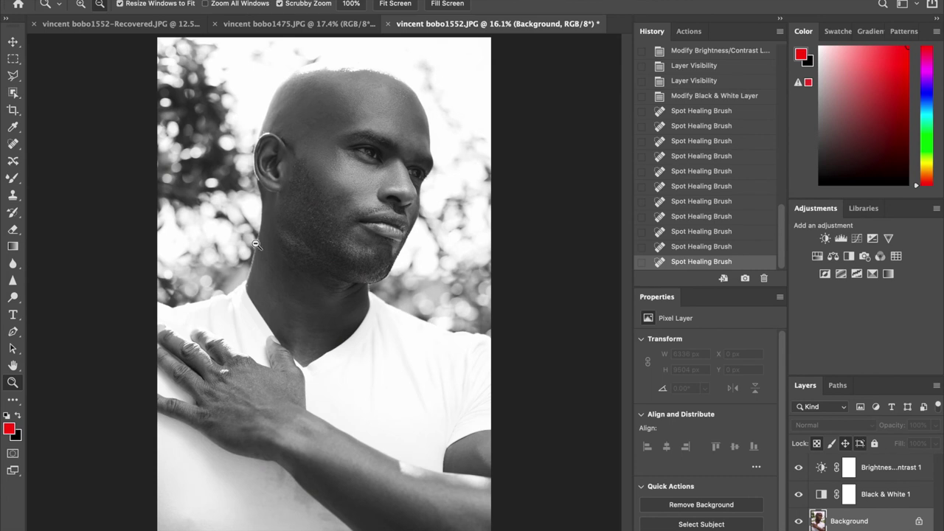
pyautogui.keyDown('alt'); pyautogui.click(335, 270); pyautogui.keyUp('alt')
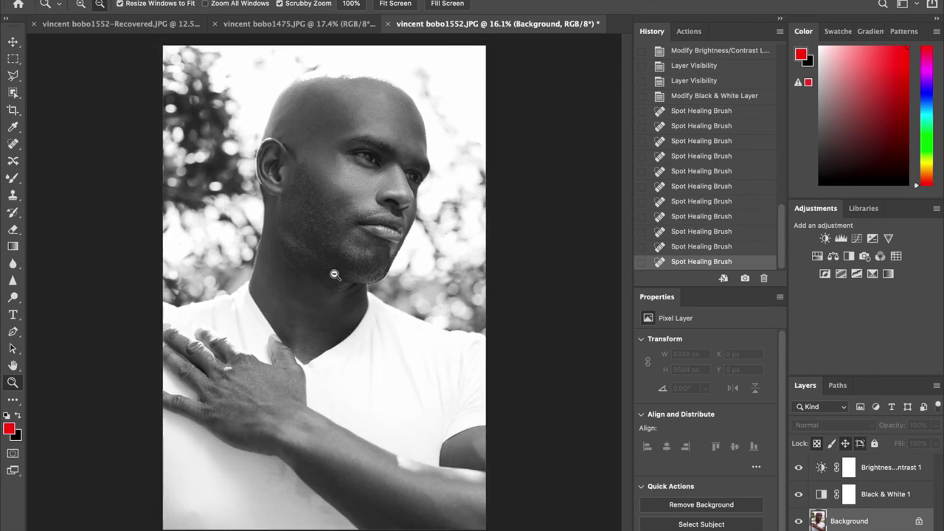
pyautogui.keyDown('alt'); pyautogui.click(334, 281); pyautogui.keyUp('alt')
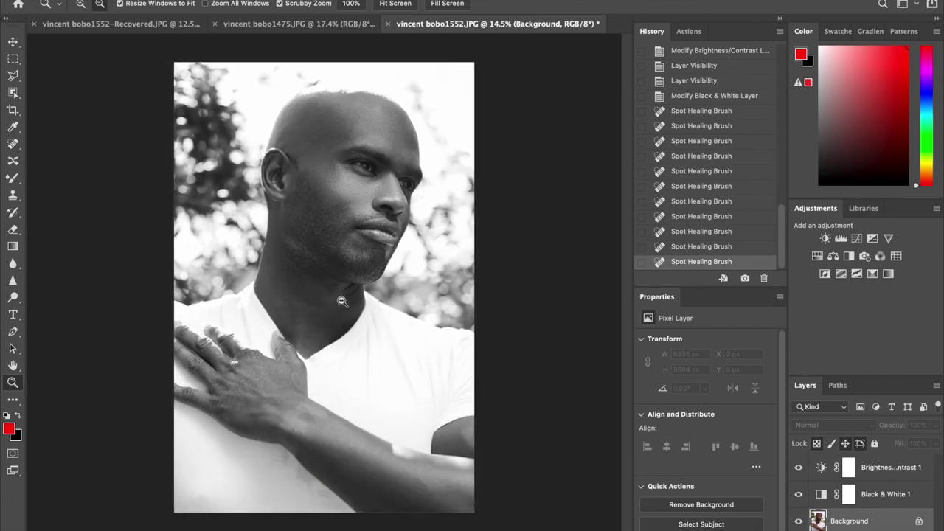
pyautogui.click(19, 108)
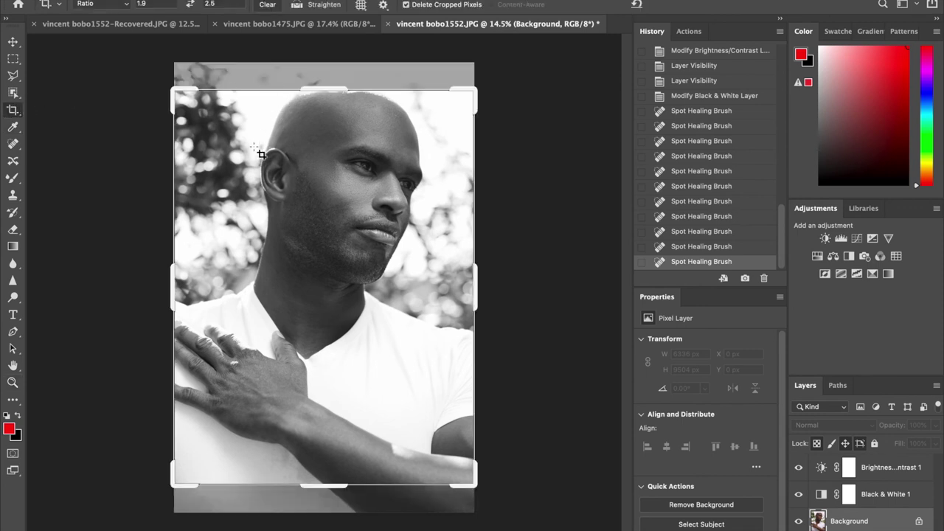
# Apply a tighter crop with the photo shifted slightly in the frame
pyautogui.moveTo(263, 152); pyautogui.dragTo(267, 159)
pyautogui.click(13, 42)
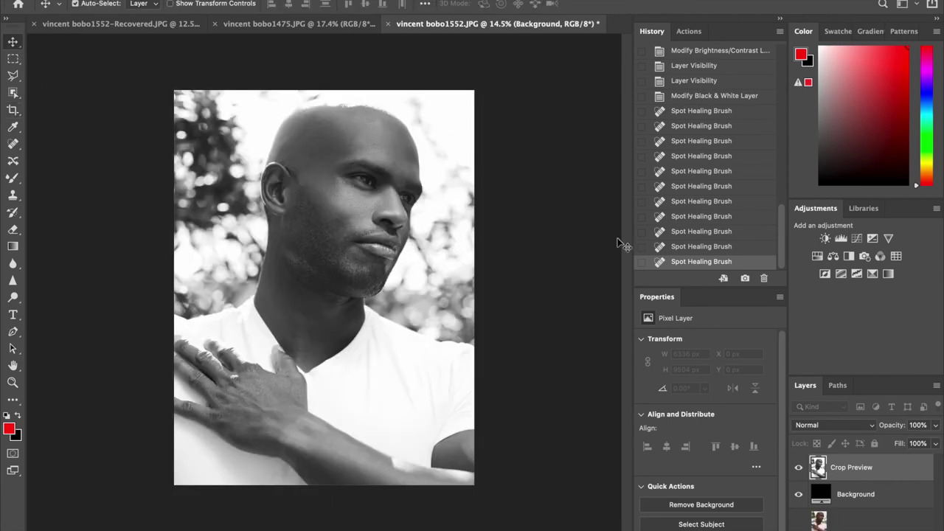
pyautogui.scroll(-1, 697, 246)
# Undo the crop via History and zoom into the cheek, chin and lips
pyautogui.click(693, 244)
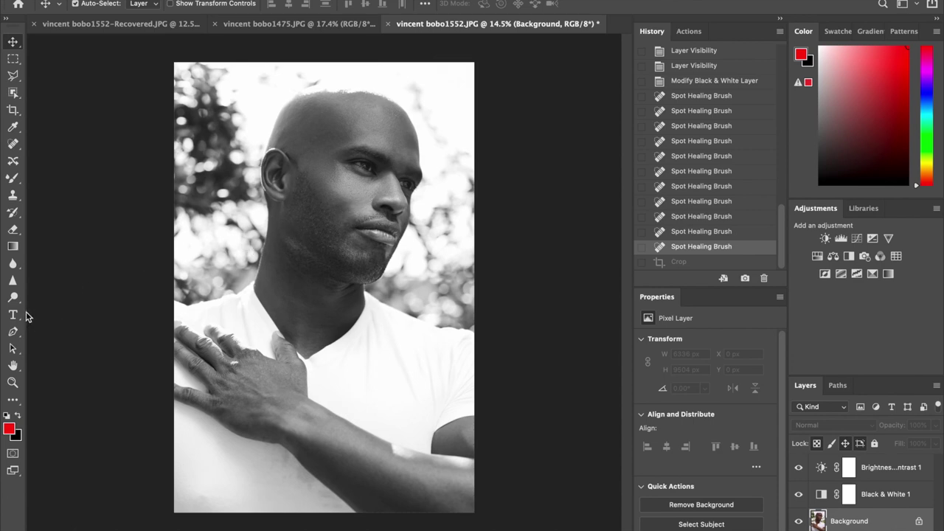
pyautogui.click(13, 384)
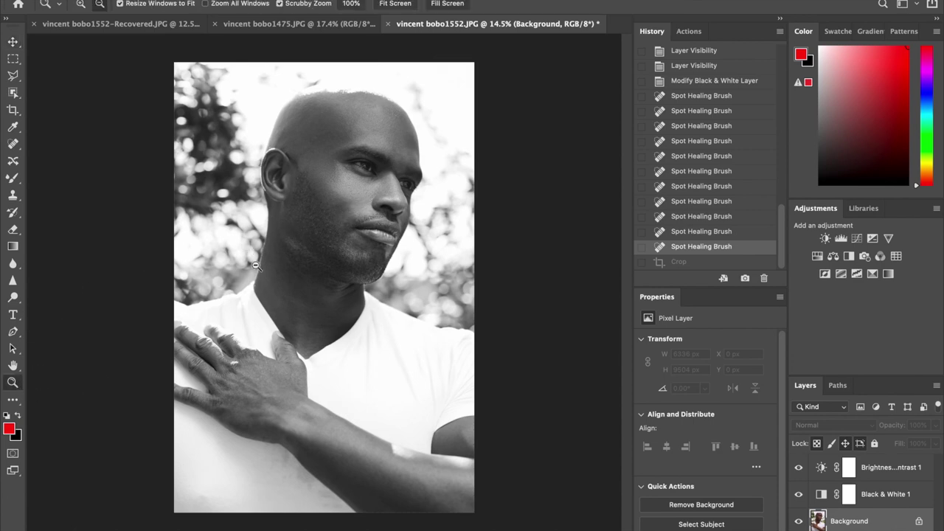
pyautogui.moveTo(337, 217); pyautogui.dragTo(538, 218)
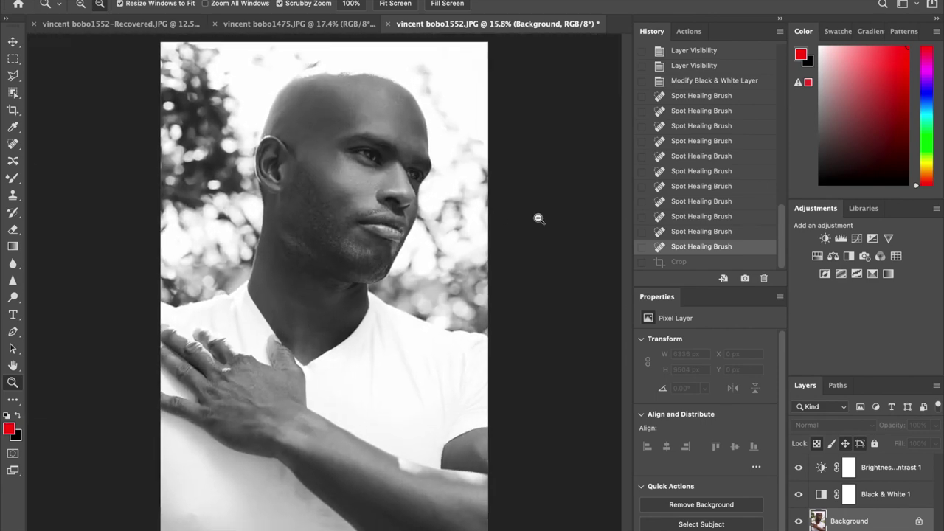
# Add Color Balance with midtones Cyan–Red +24, Yellow–Blue +2, then compare it on and off
pyautogui.click(834, 256)
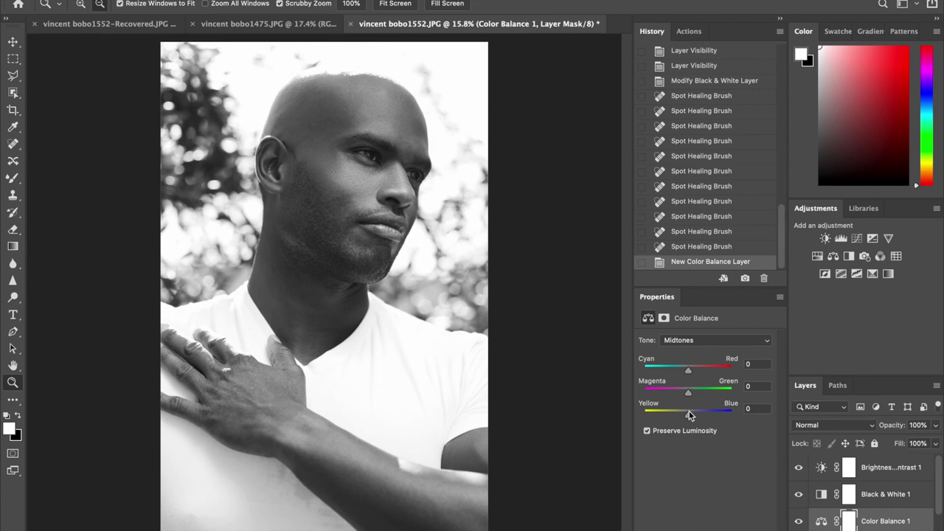
pyautogui.moveTo(691, 412)
pyautogui.mouseDown()
pyautogui.moveTo(717, 412)
pyautogui.moveTo(702, 413)
pyautogui.mouseUp()
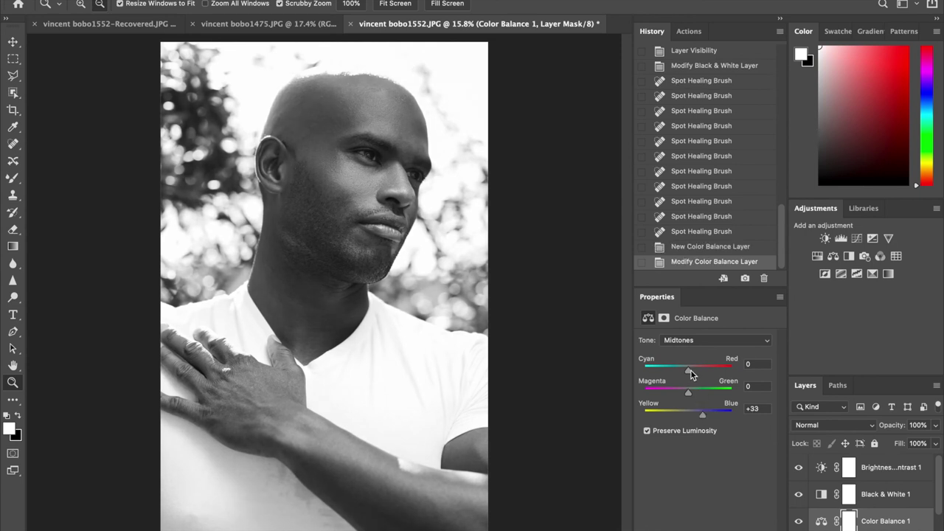
pyautogui.moveTo(690, 370)
pyautogui.mouseDown()
pyautogui.moveTo(668, 369)
pyautogui.moveTo(703, 374)
pyautogui.moveTo(666, 375)
pyautogui.moveTo(697, 372)
pyautogui.mouseUp()
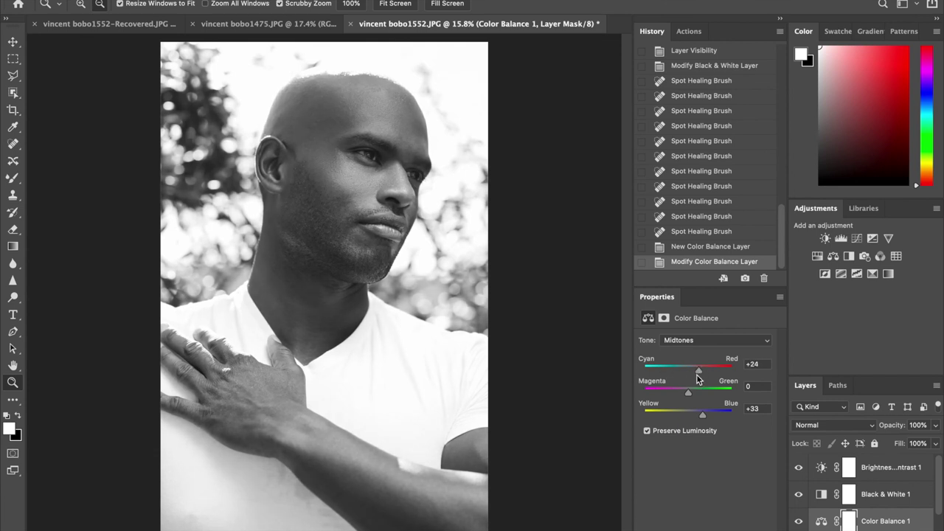
pyautogui.moveTo(705, 411)
pyautogui.mouseDown()
pyautogui.moveTo(661, 410)
pyautogui.moveTo(689, 411)
pyautogui.mouseUp()
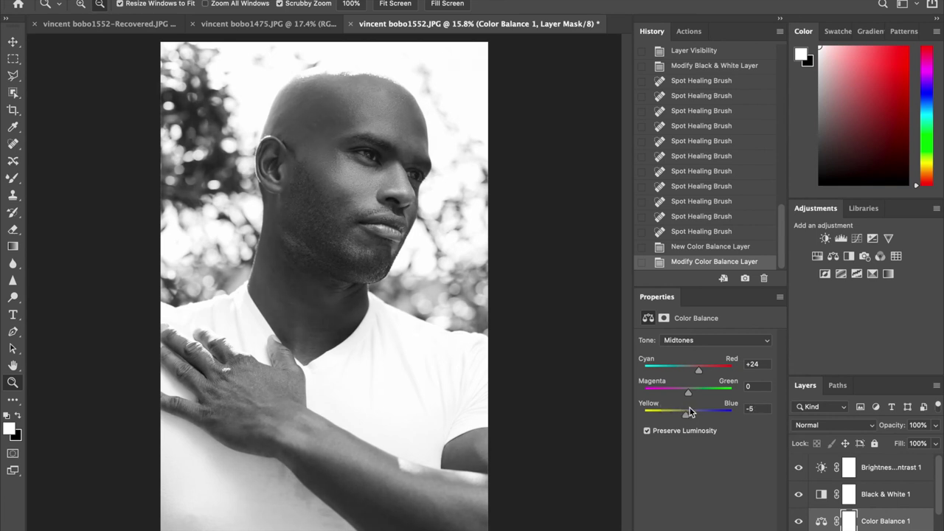
pyautogui.click(795, 521)
pyautogui.click(797, 520)
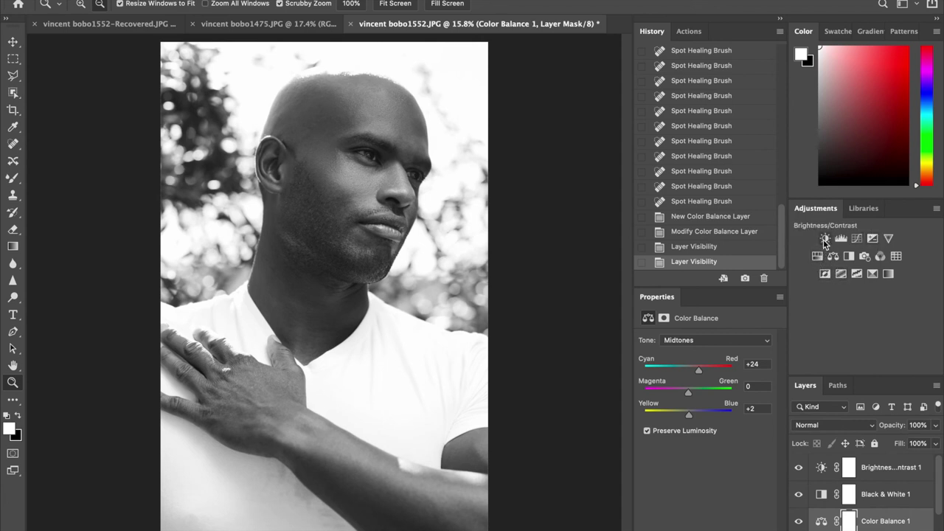
# Add Exposure, Levels (black input 6) and Brightness/Contrast (Brightness 14) adjustment layers
pyautogui.click(872, 239)
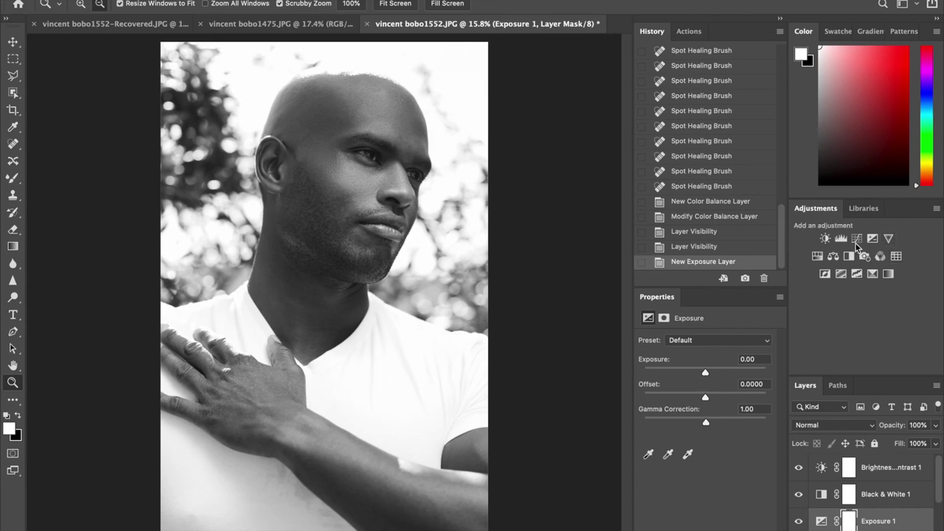
pyautogui.click(842, 240)
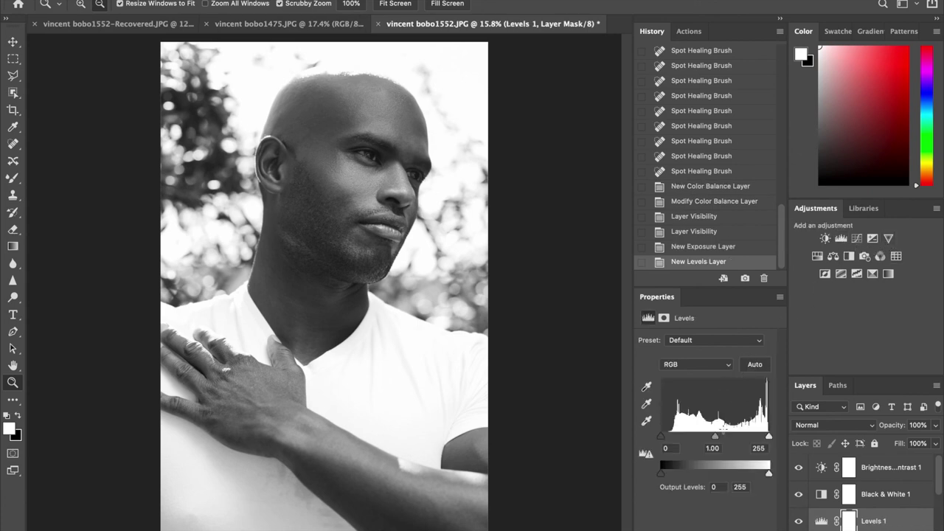
pyautogui.moveTo(720, 436); pyautogui.dragTo(665, 439)
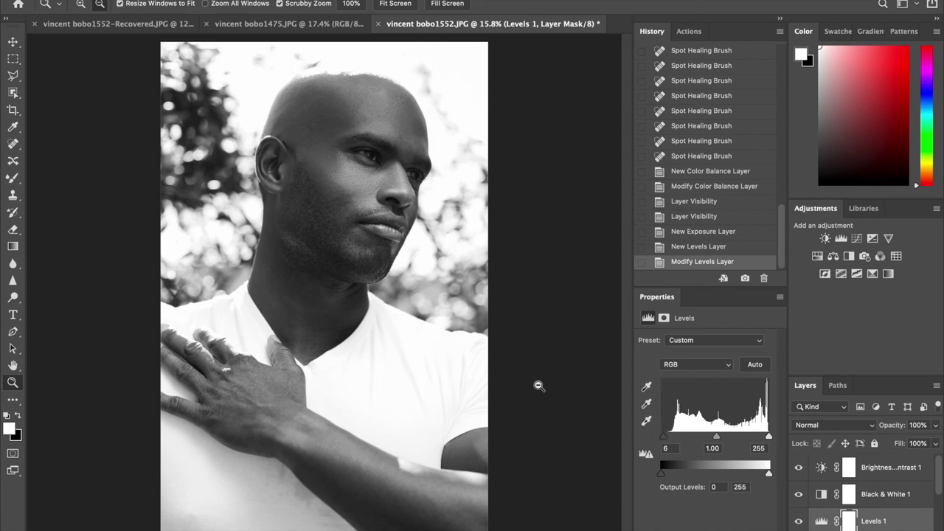
pyautogui.click(825, 239)
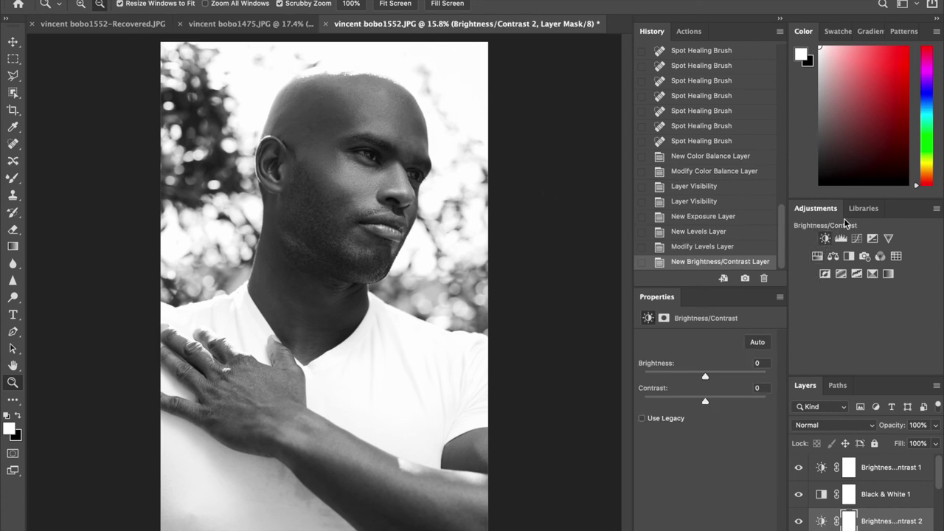
pyautogui.moveTo(709, 374); pyautogui.dragTo(712, 376)
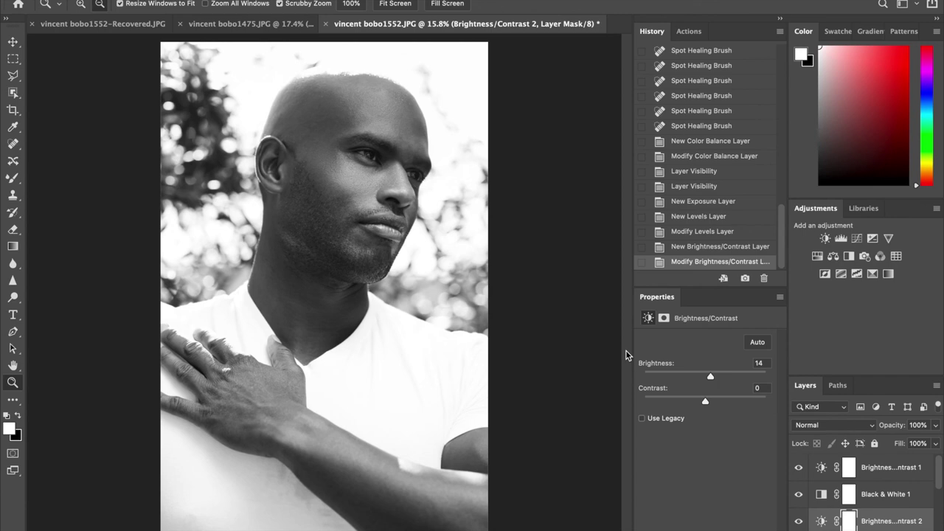
# Compare the colour original snapshot with the finished black-and-white edit in History, then restore the edits
pyautogui.moveTo(780, 218); pyautogui.dragTo(772, 62)
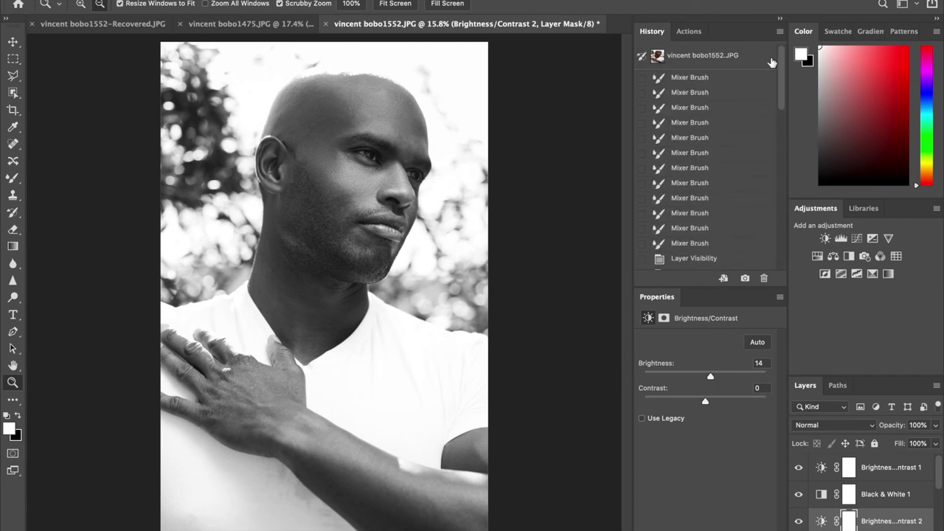
pyautogui.click(744, 65)
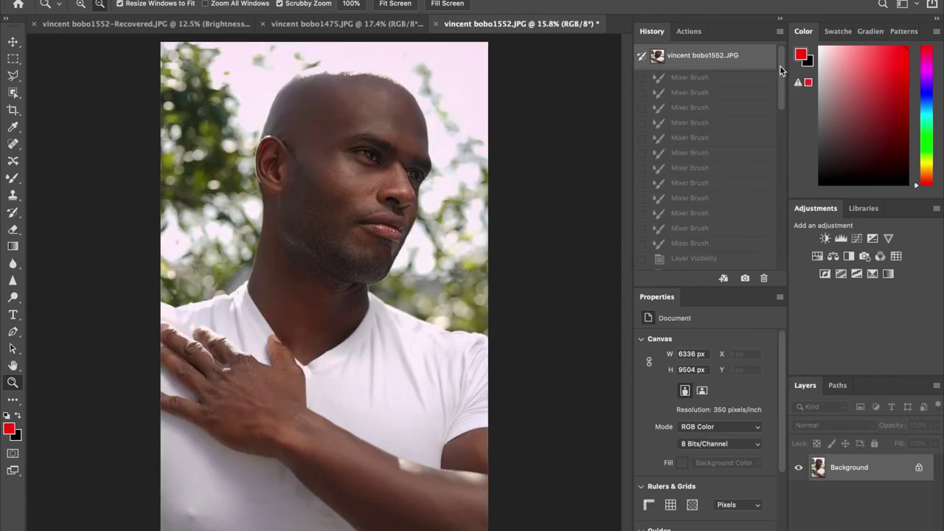
pyautogui.moveTo(782, 70); pyautogui.dragTo(801, 198)
pyautogui.click(725, 263)
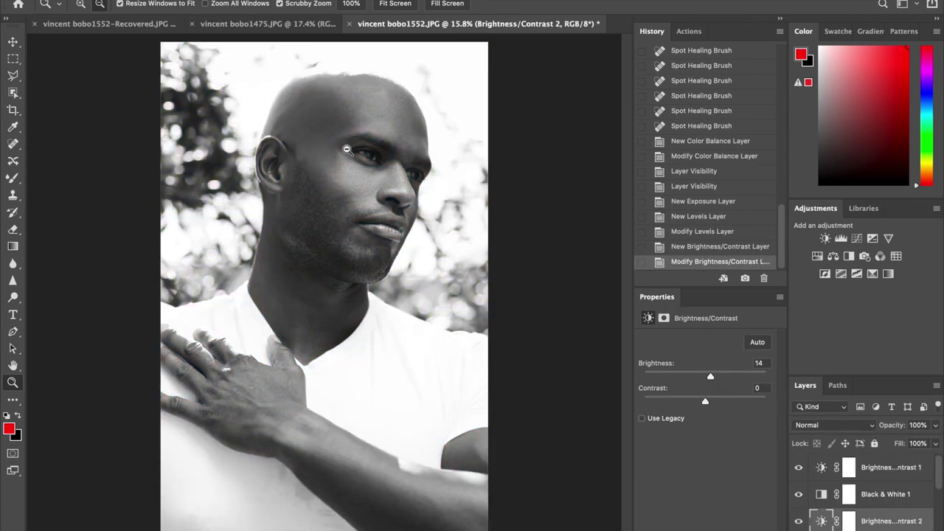
# Zoom in on the face and compare the original snapshot against the black-and-white result again
pyautogui.moveTo(346, 148); pyautogui.dragTo(413, 77)
pyautogui.scroll(10, 782, 61)
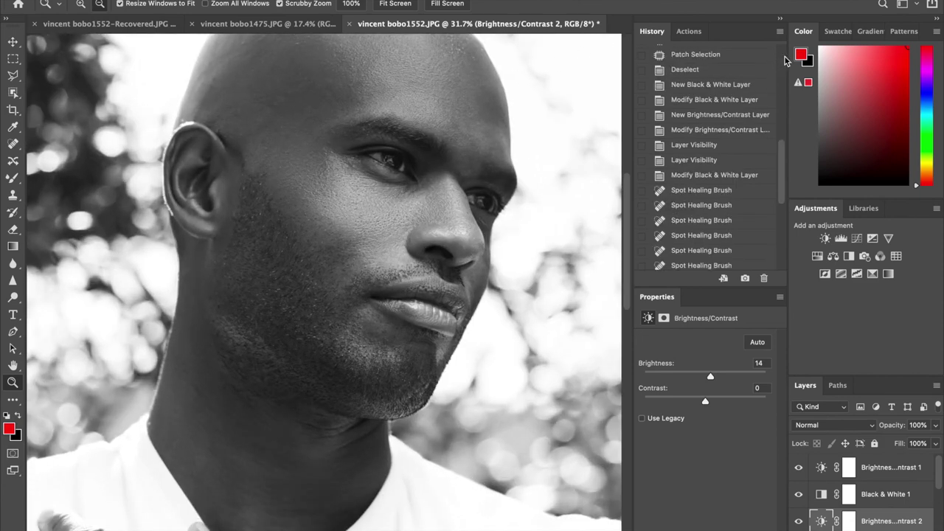
pyautogui.click(730, 59)
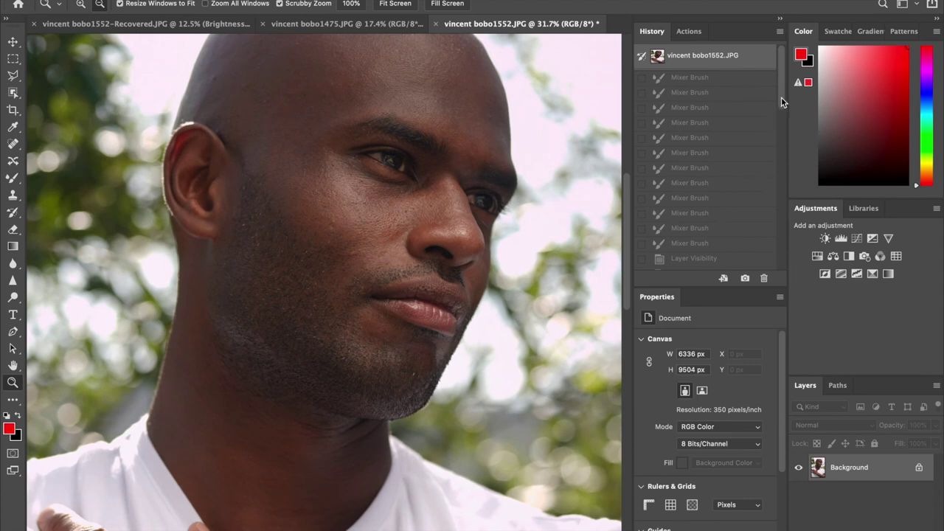
pyautogui.moveTo(781, 96); pyautogui.dragTo(783, 254)
pyautogui.click(725, 264)
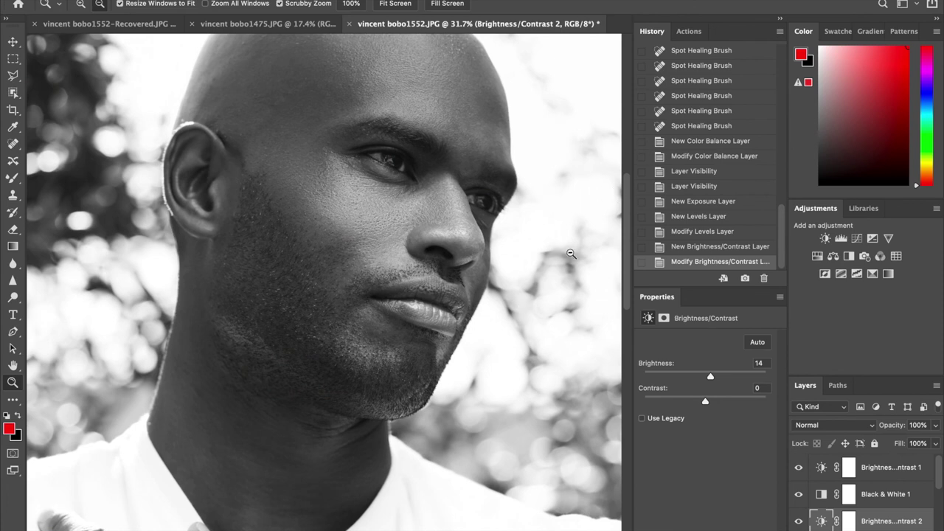
pyautogui.moveTo(628, 218); pyautogui.dragTo(637, 234)
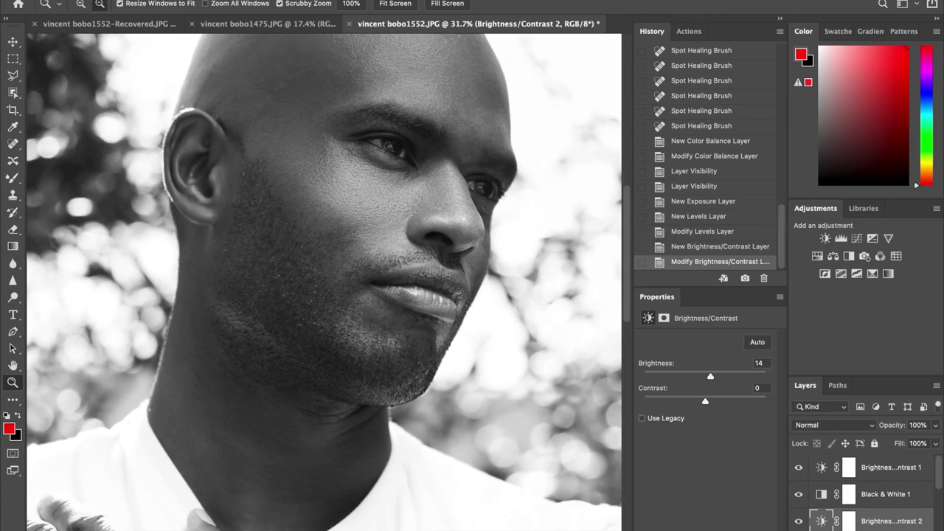